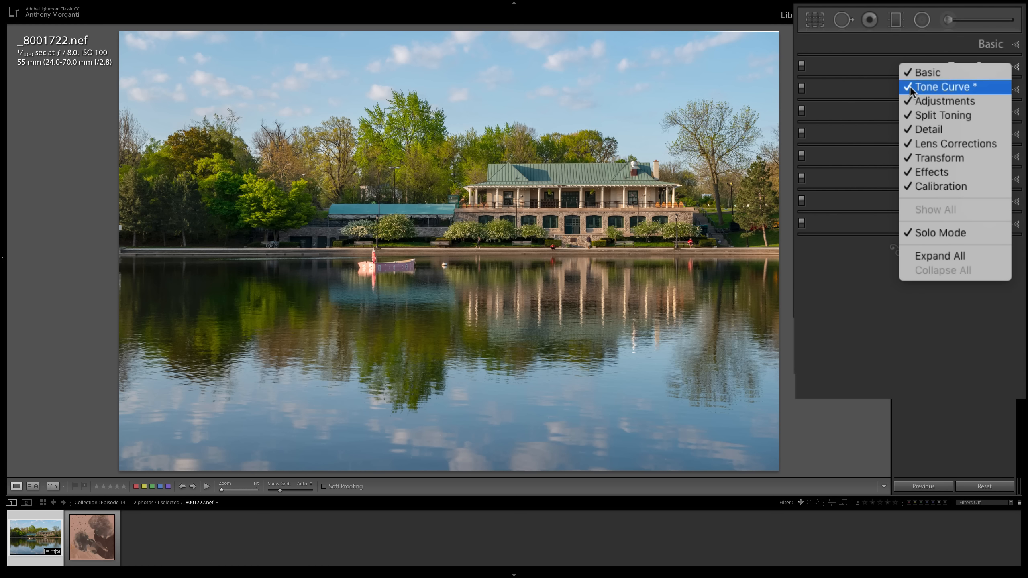
Step: Hide the Tone Curve panel from the develop adjustments, and show it again
left_click(940, 88)
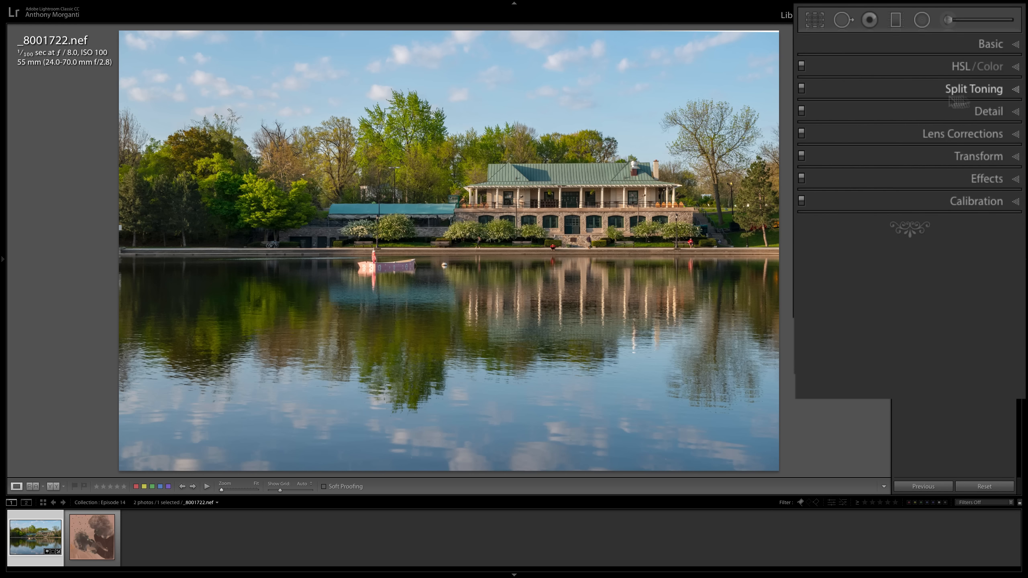
right_click(893, 62)
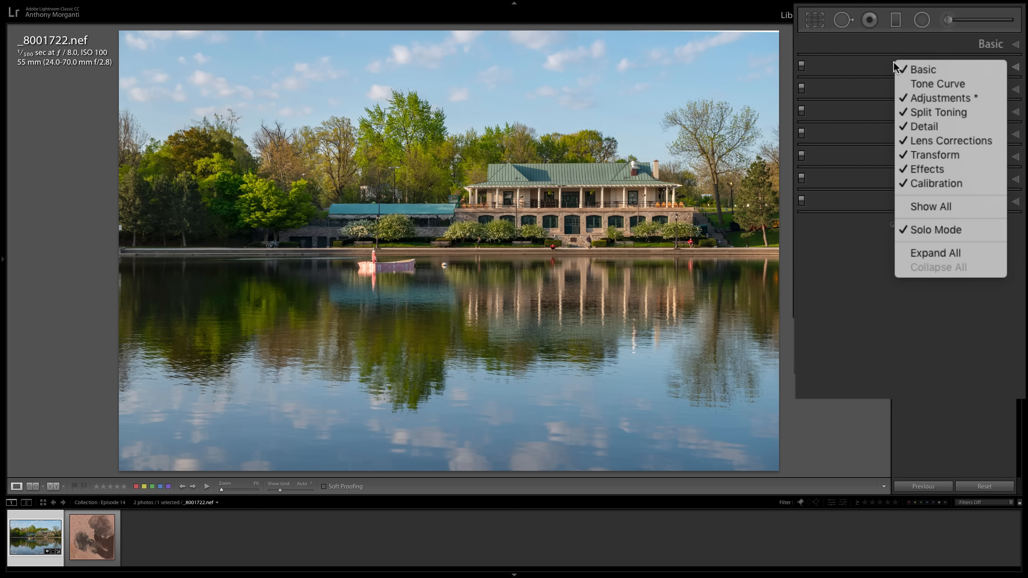
left_click(922, 86)
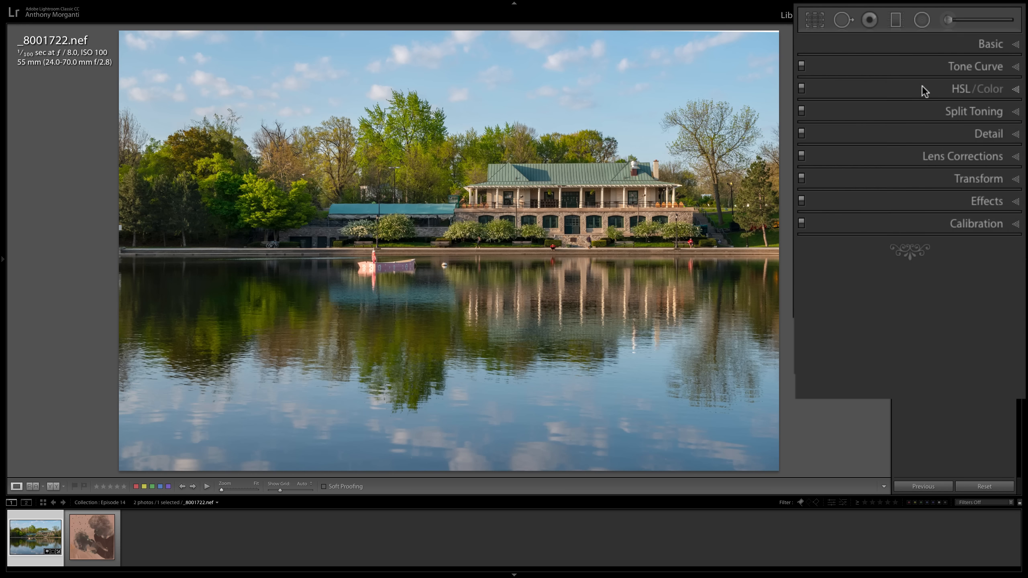
Step: Expand the Tone Curve and switch it from point-curve editing to the parametric region sliders
left_click(1016, 67)
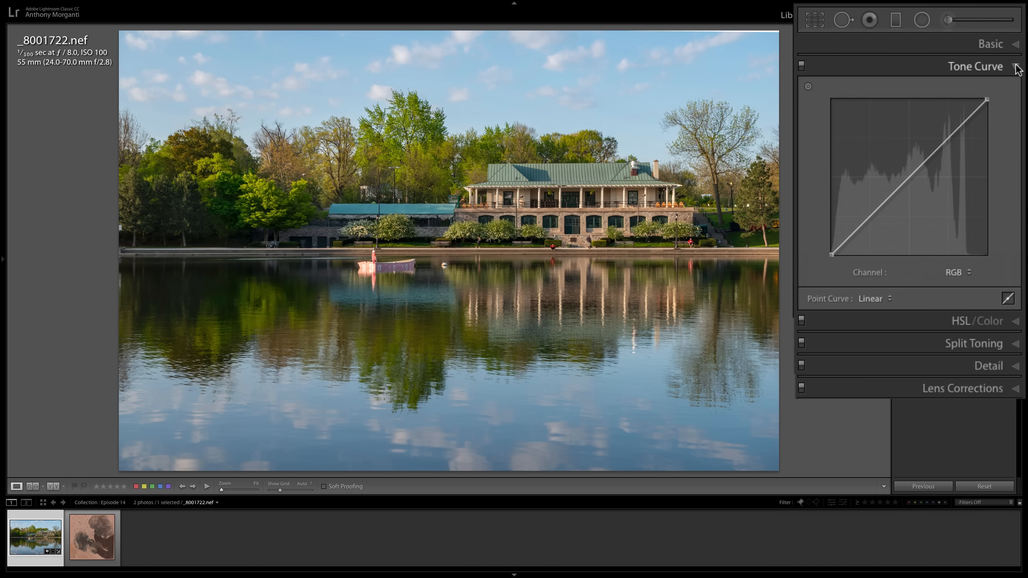
left_click(1008, 300)
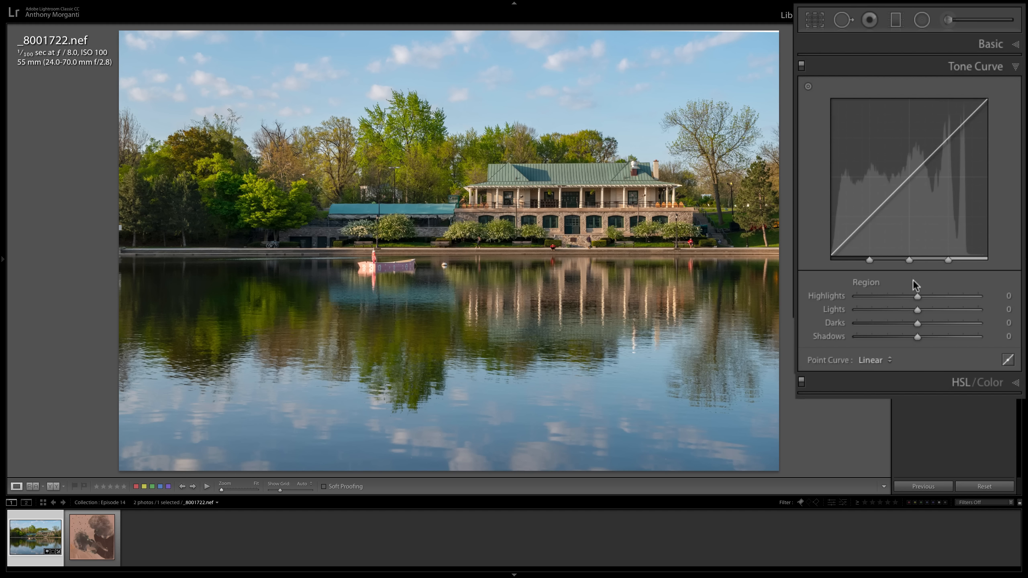
Step: Try the Tone Curve's Highlights at +85 and its Lights at -64, resetting each to 0
mouse_move(917, 298)
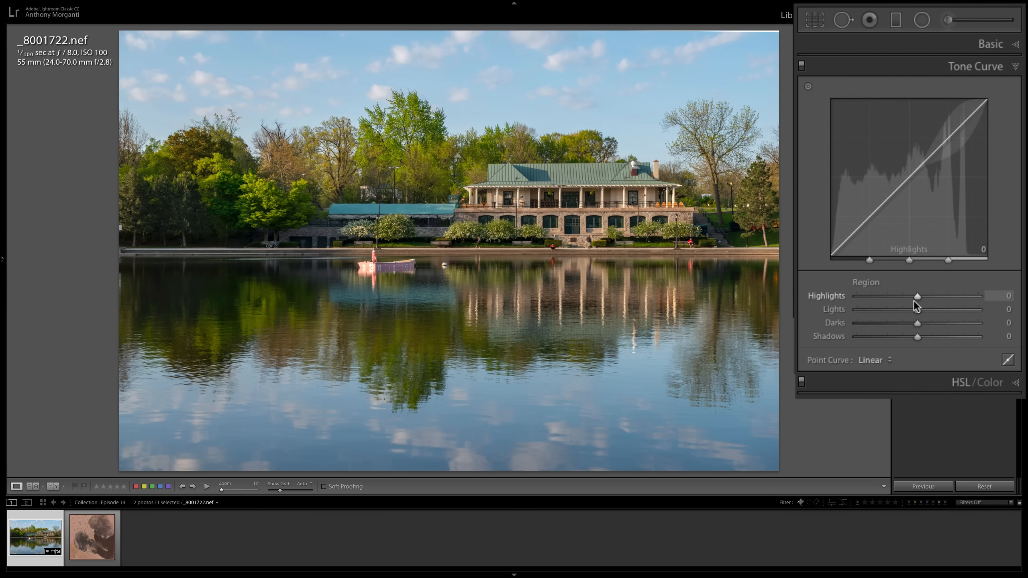
left_click_drag(917, 297, 968, 299)
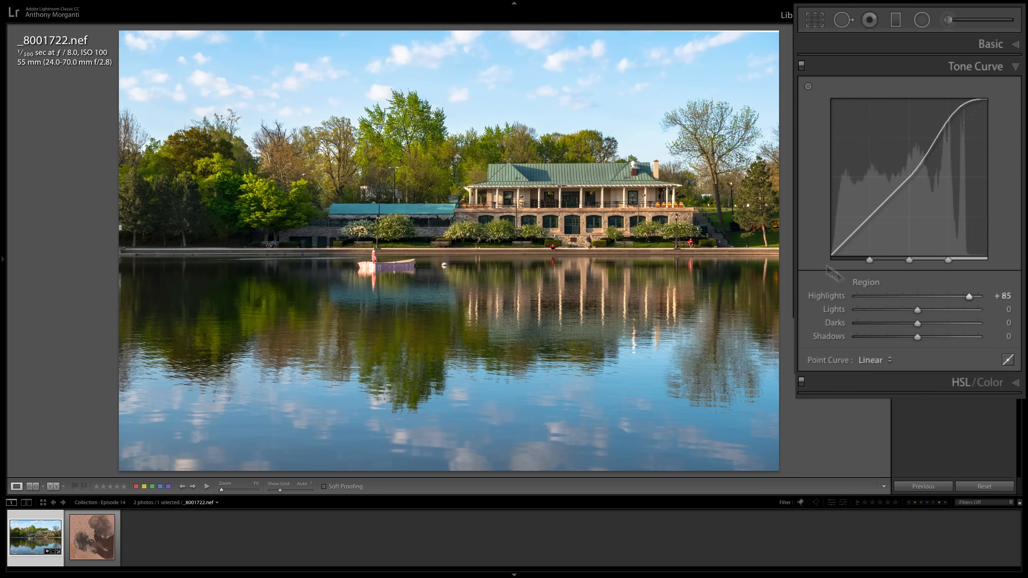
left_click_drag(970, 296, 923, 298)
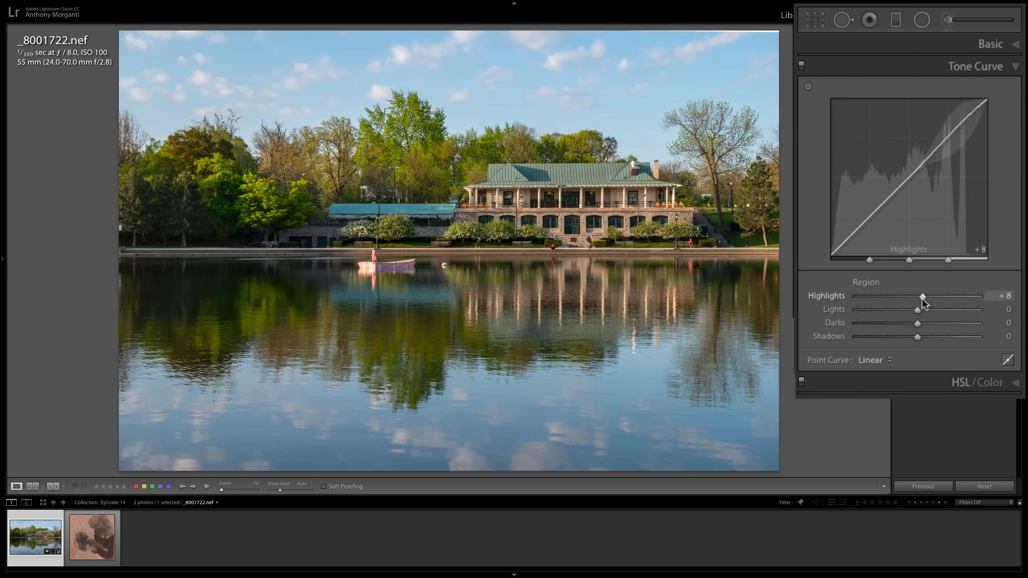
double_click(837, 295)
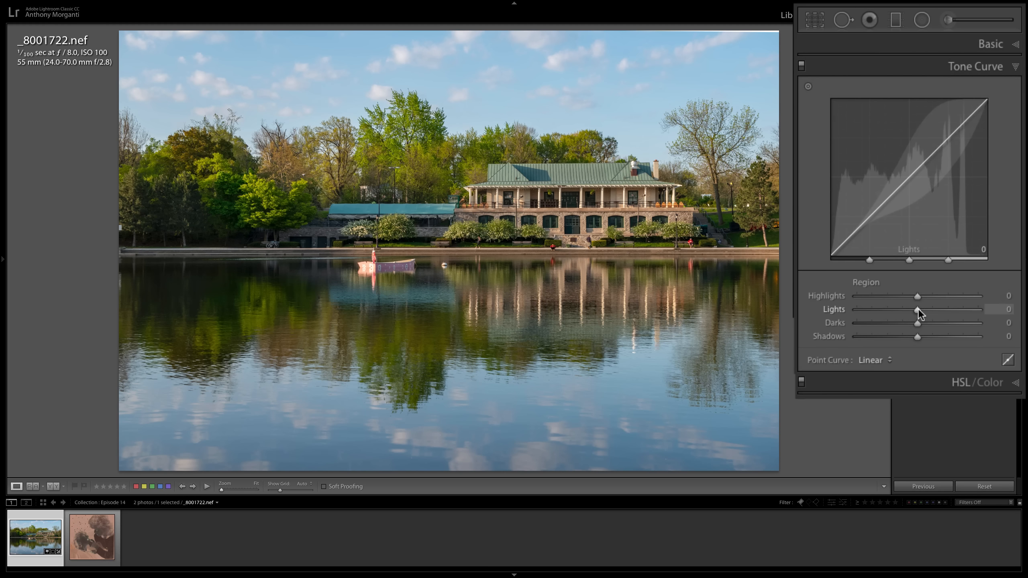
left_click_drag(918, 308, 879, 309)
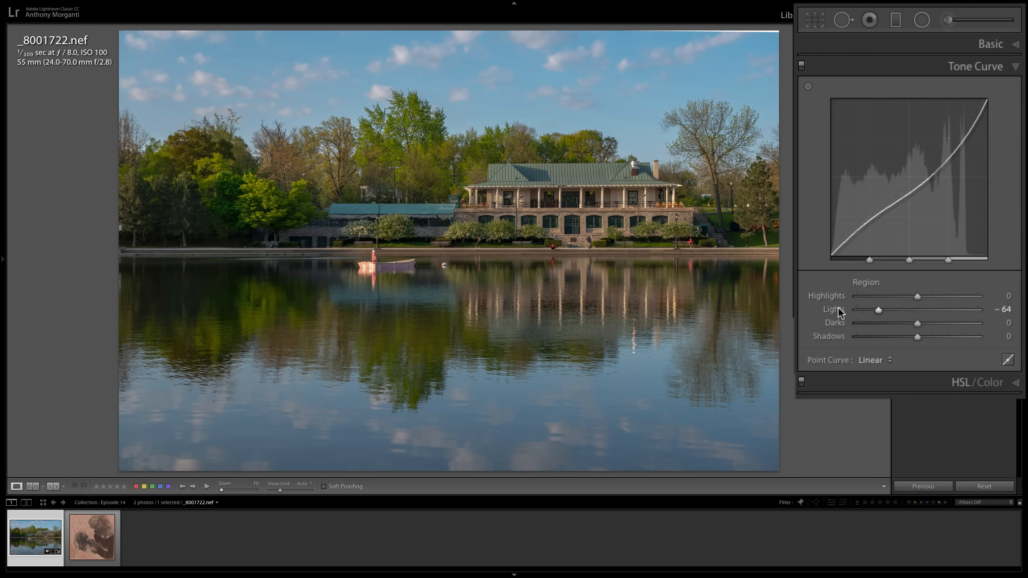
double_click(838, 307)
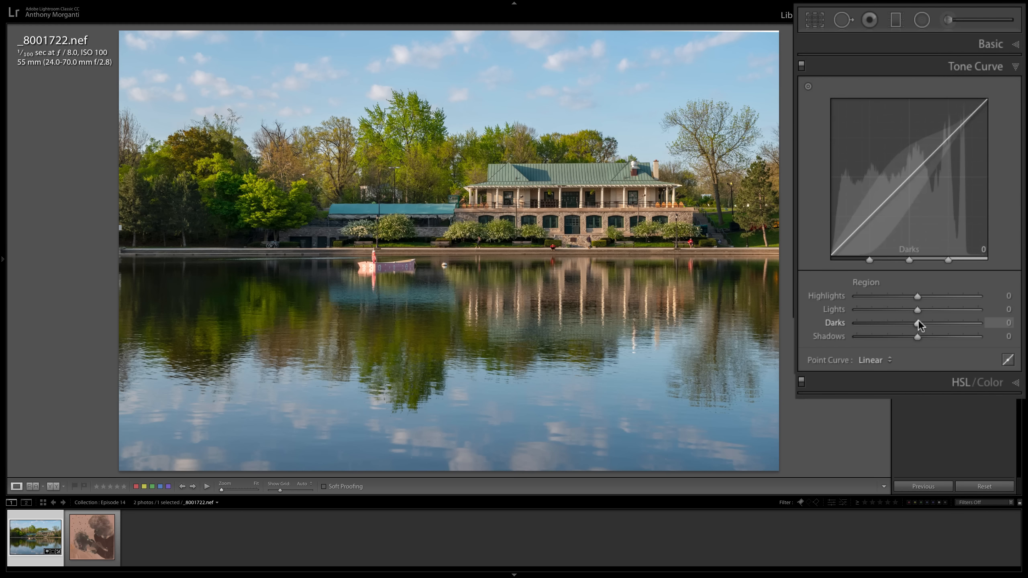
Step: Try a lower Darks value and a changed Shadows value on the Tone Curve, resetting each to 0
left_click_drag(917, 324, 869, 323)
double_click(867, 322)
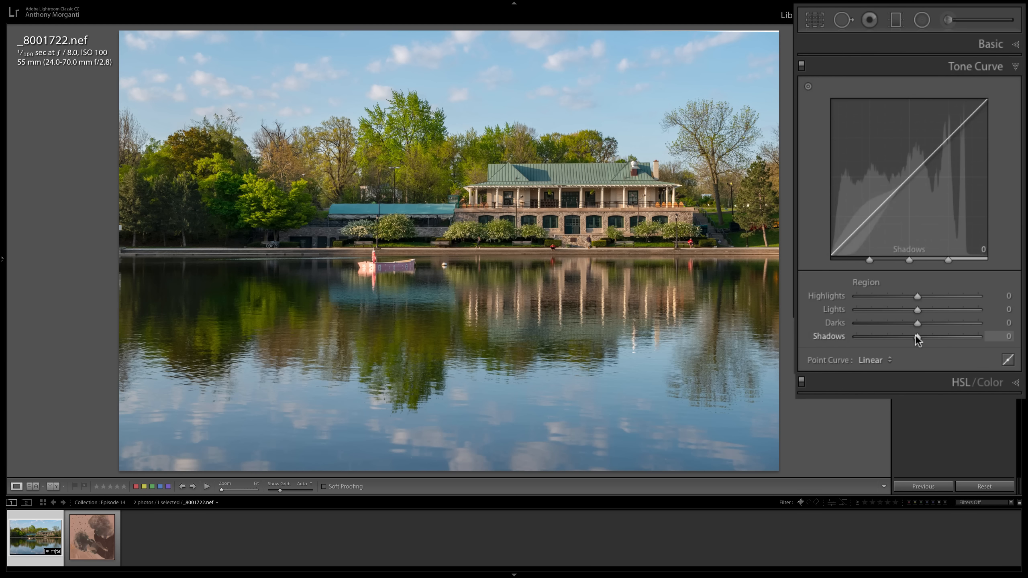
mouse_move(916, 336)
left_mouse_down()
mouse_move(993, 342)
mouse_move(867, 337)
mouse_move(966, 337)
mouse_move(931, 340)
left_mouse_up()
double_click(839, 334)
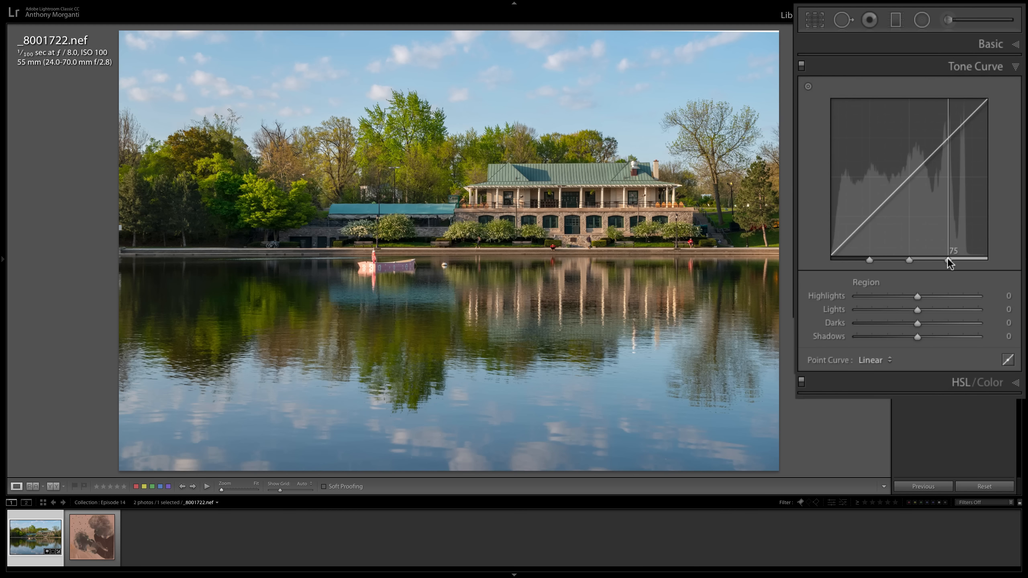
Step: Narrow the highlights region by moving its split point to 90, and test the Highlights adjustment before resetting it to 0
mouse_move(948, 257)
left_mouse_down()
mouse_move(999, 261)
mouse_move(940, 258)
mouse_move(1007, 263)
mouse_move(955, 258)
left_mouse_up()
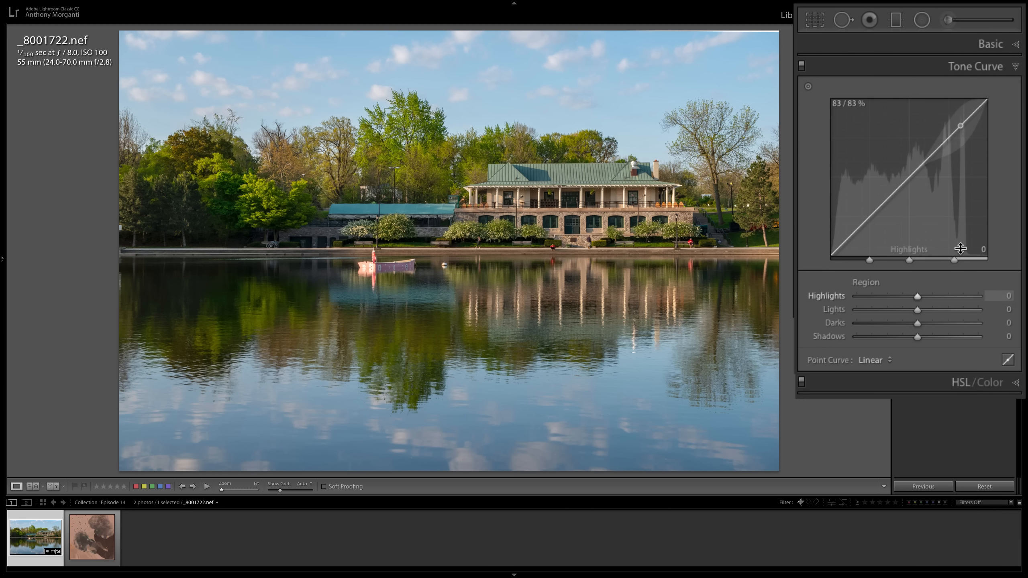
left_click_drag(954, 259, 978, 262)
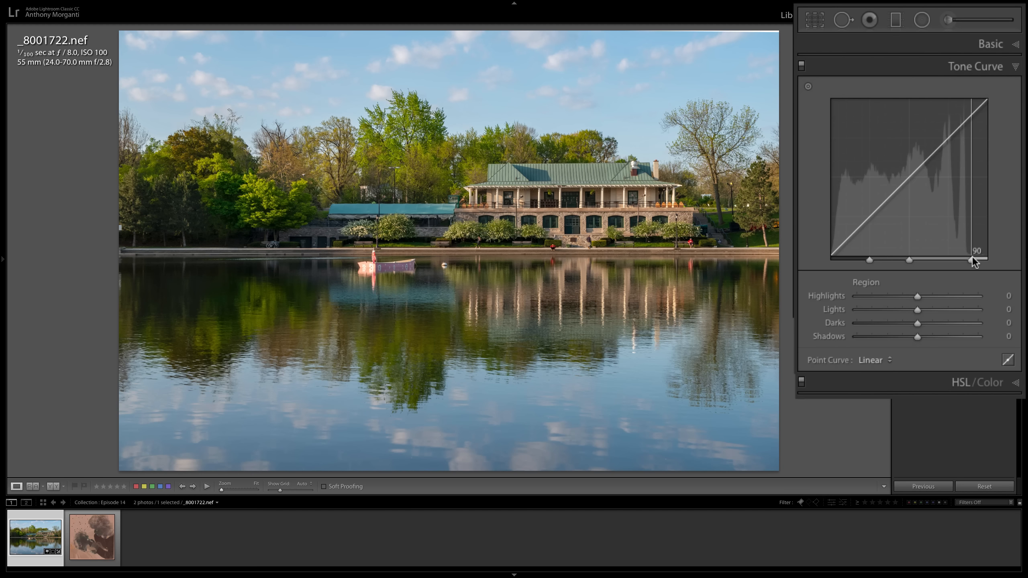
mouse_move(918, 296)
left_mouse_down()
mouse_move(988, 297)
mouse_move(858, 295)
mouse_move(967, 296)
mouse_move(885, 297)
mouse_move(966, 292)
mouse_move(920, 296)
left_mouse_up()
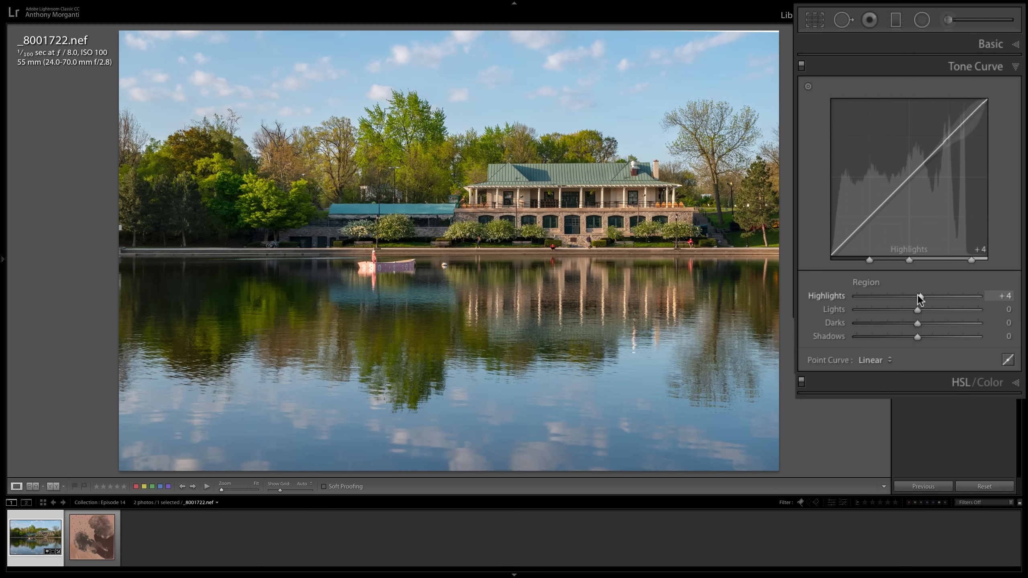
double_click(828, 297)
Step: Widen the highlights region to 60 and test Highlights at +60, restoring the split point to 75 and setting Highlights to +1
left_click_drag(971, 258, 923, 259)
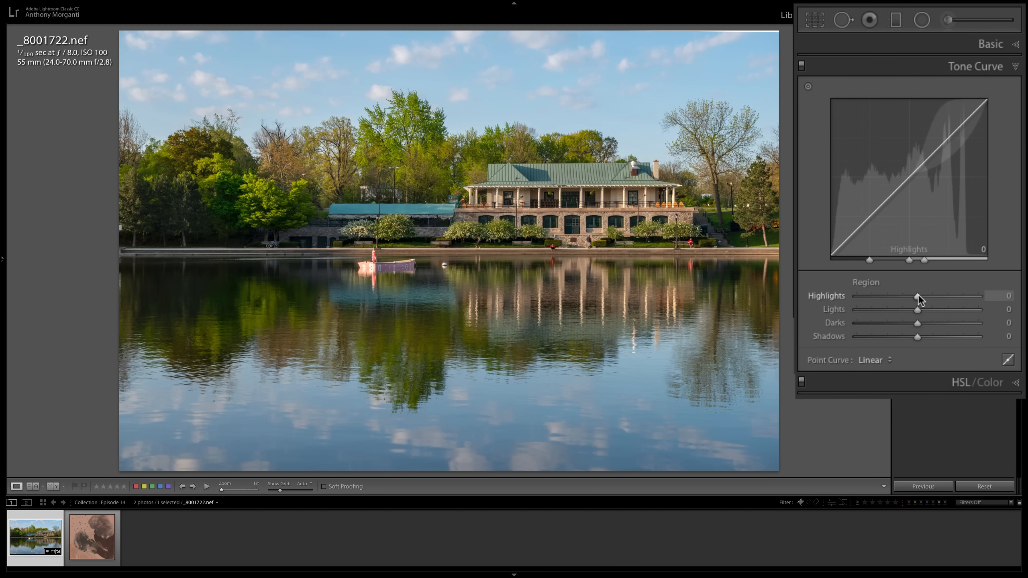
left_click_drag(918, 296, 955, 295)
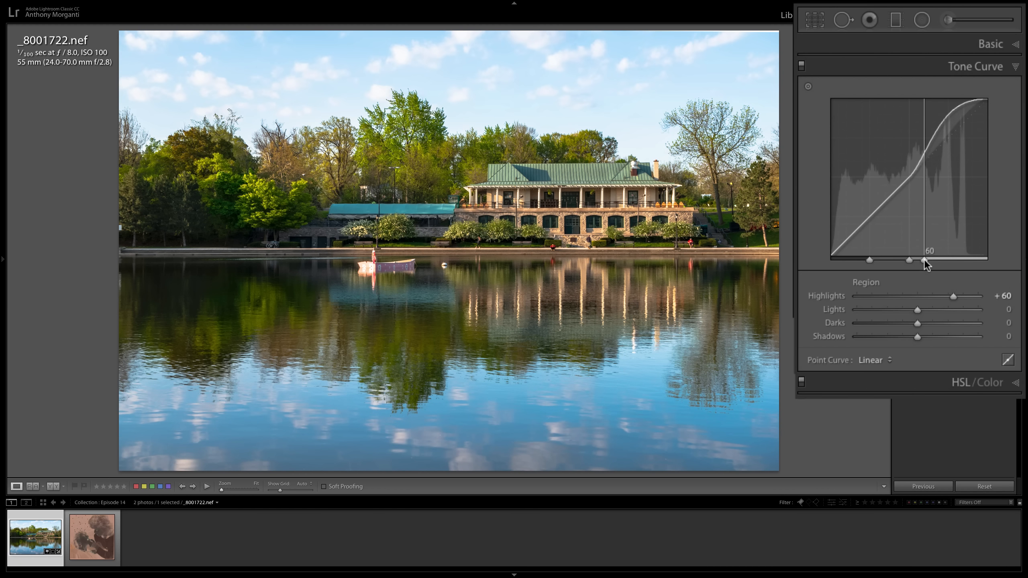
mouse_move(923, 258)
left_mouse_down()
mouse_move(954, 262)
mouse_move(942, 259)
left_mouse_up()
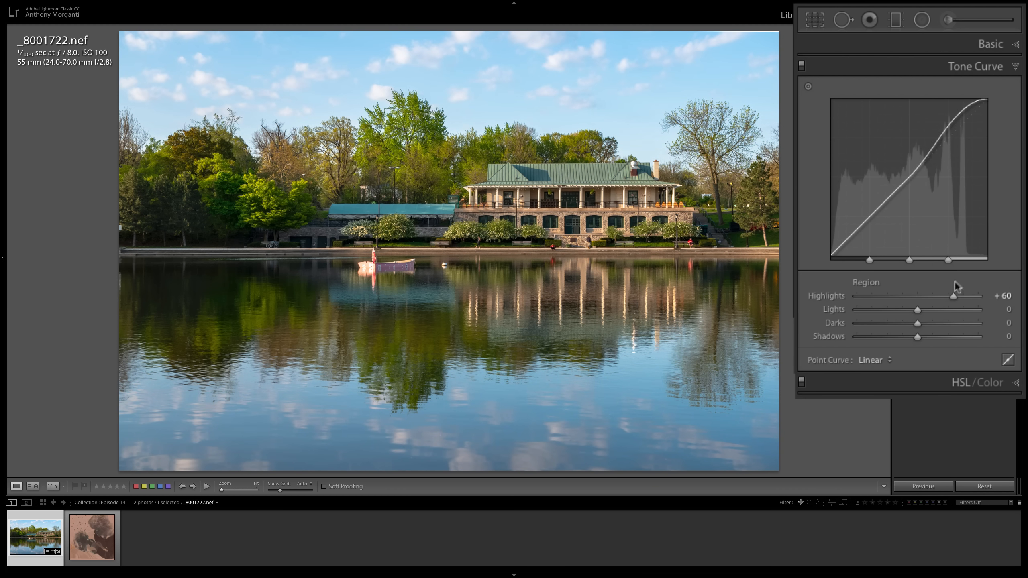
left_click_drag(952, 297, 916, 296)
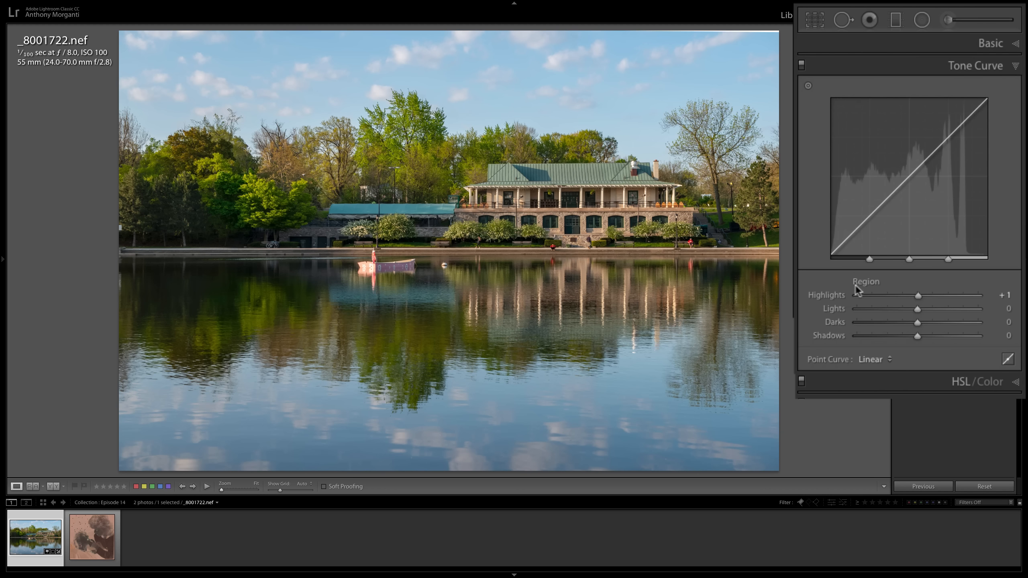
Step: Narrow the shadows region by lowering its split point, and test a lower Shadows value before resetting it to 0
left_click_drag(870, 259, 834, 259)
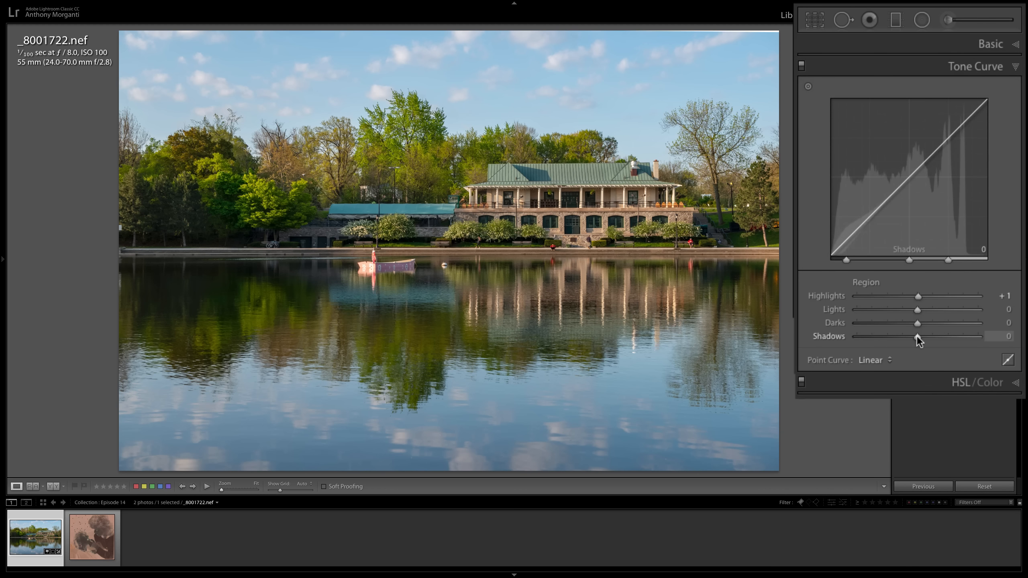
left_click_drag(916, 336, 893, 336)
double_click(834, 336)
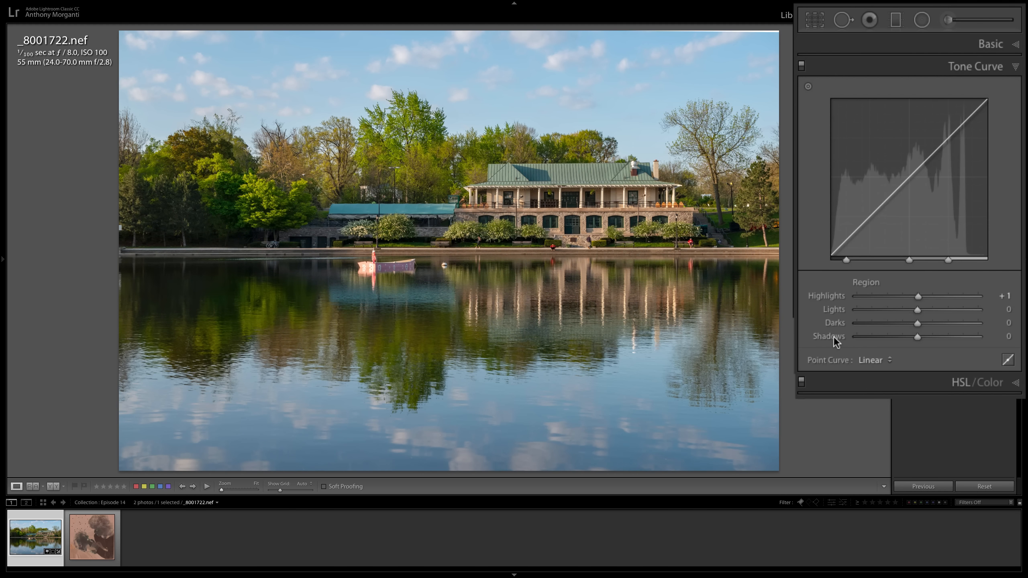
Step: Widen the shadows region to 39, set Shadows to +3, and restore the shadows split point to 25
left_click_drag(845, 258, 892, 260)
mouse_move(919, 334)
left_mouse_down()
mouse_move(889, 334)
mouse_move(941, 338)
mouse_move(879, 337)
mouse_move(926, 337)
left_mouse_up()
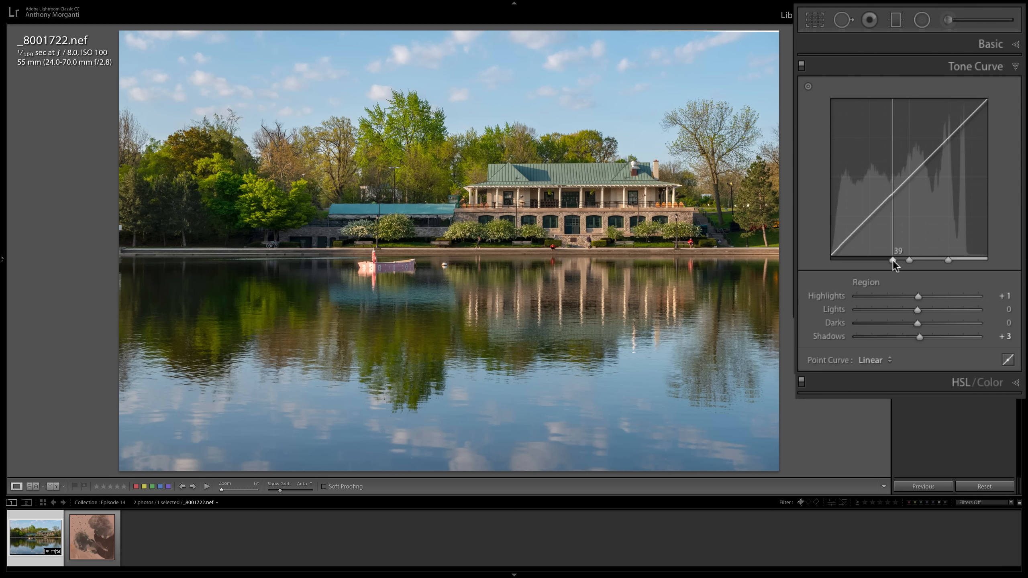
left_click_drag(893, 260, 867, 260)
left_click_drag(947, 262, 949, 260)
left_click_drag(870, 263, 872, 259)
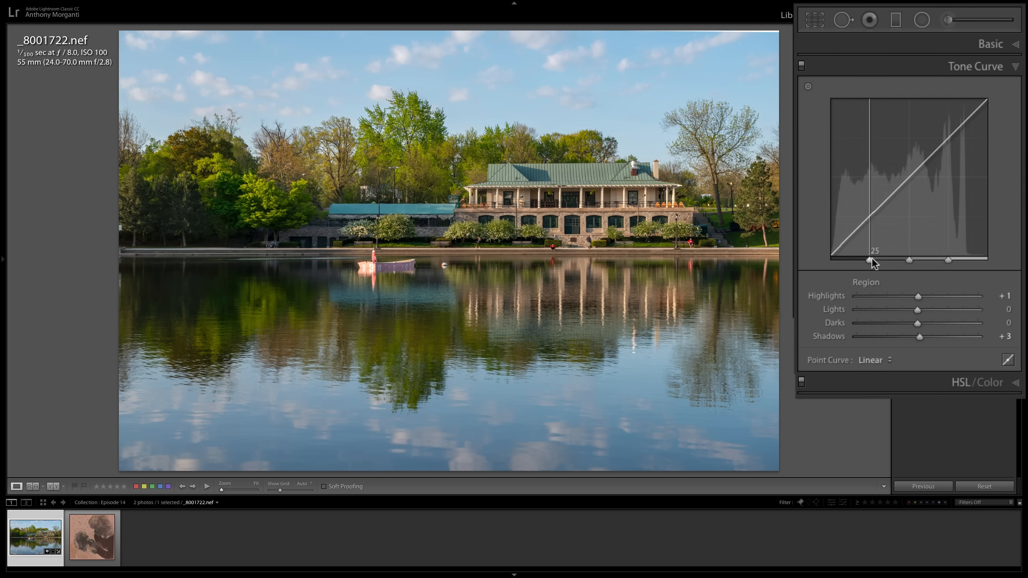
left_click_drag(872, 259, 910, 261)
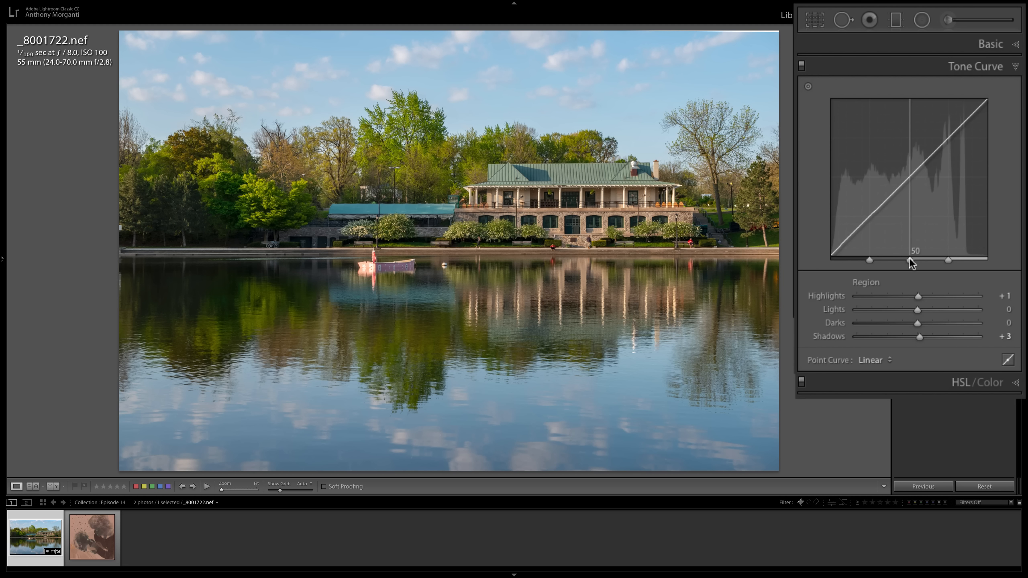
mouse_move(910, 261)
left_mouse_down()
mouse_move(886, 261)
mouse_move(914, 262)
left_mouse_up()
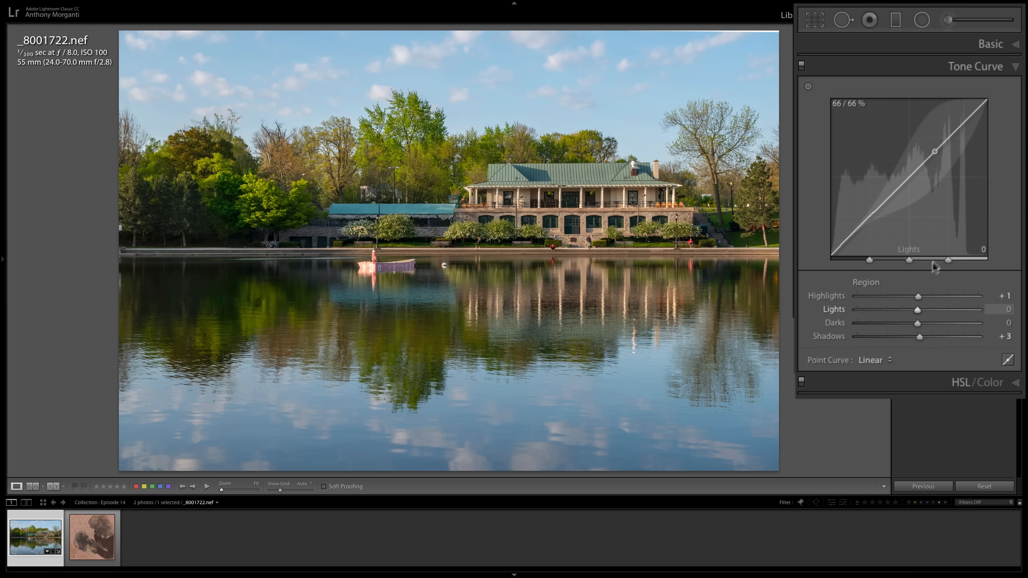
Step: Shift the middle split point toward the shadows and test Lights at -15, restoring the split to 50 and Lights to 0
left_click_drag(907, 258, 884, 260)
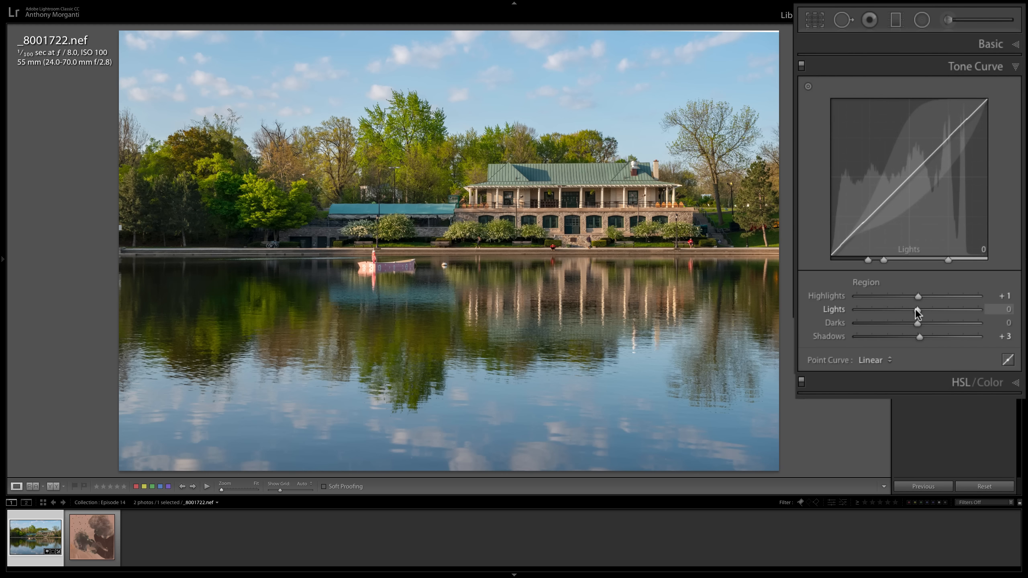
mouse_move(916, 309)
left_mouse_down()
mouse_move(967, 310)
mouse_move(849, 311)
mouse_move(970, 319)
mouse_move(866, 312)
mouse_move(961, 320)
mouse_move(905, 315)
left_mouse_up()
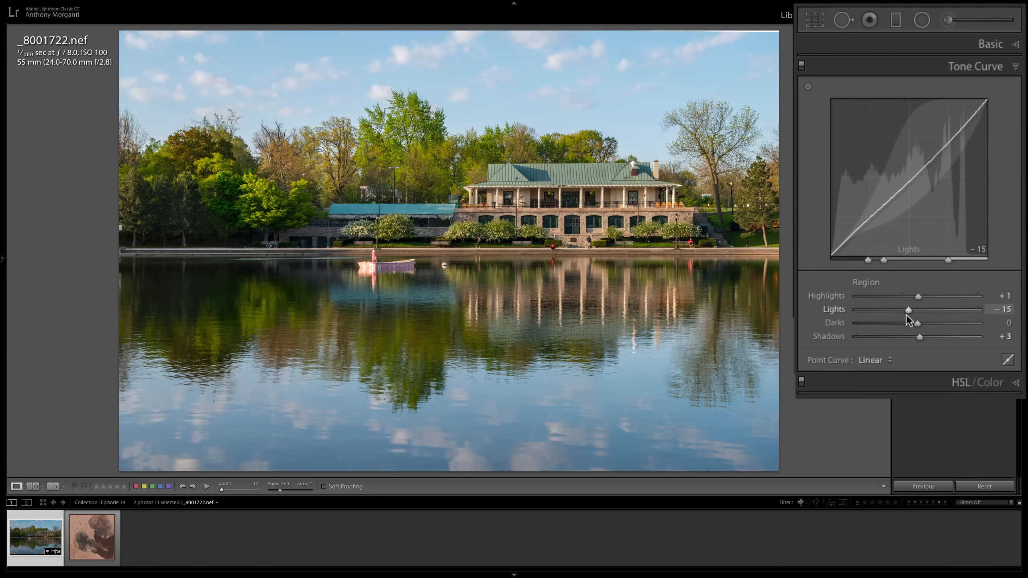
mouse_move(884, 259)
left_mouse_down()
mouse_move(905, 261)
mouse_move(867, 259)
left_mouse_up()
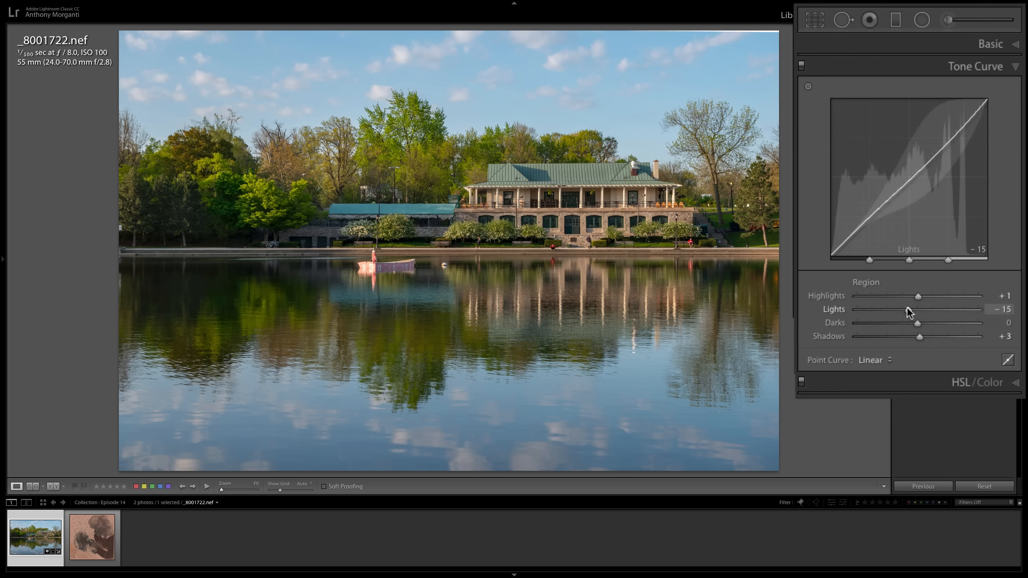
double_click(830, 307)
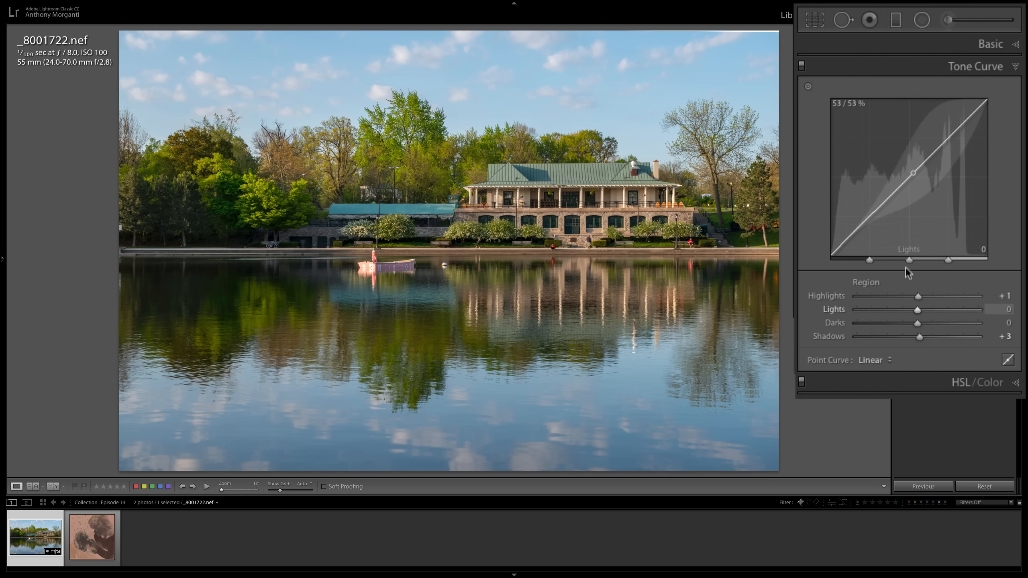
Step: Shift the middle split point toward the highlights, test Lights and Darks, and reset both sliders and the split points to default
left_click_drag(909, 261, 935, 260)
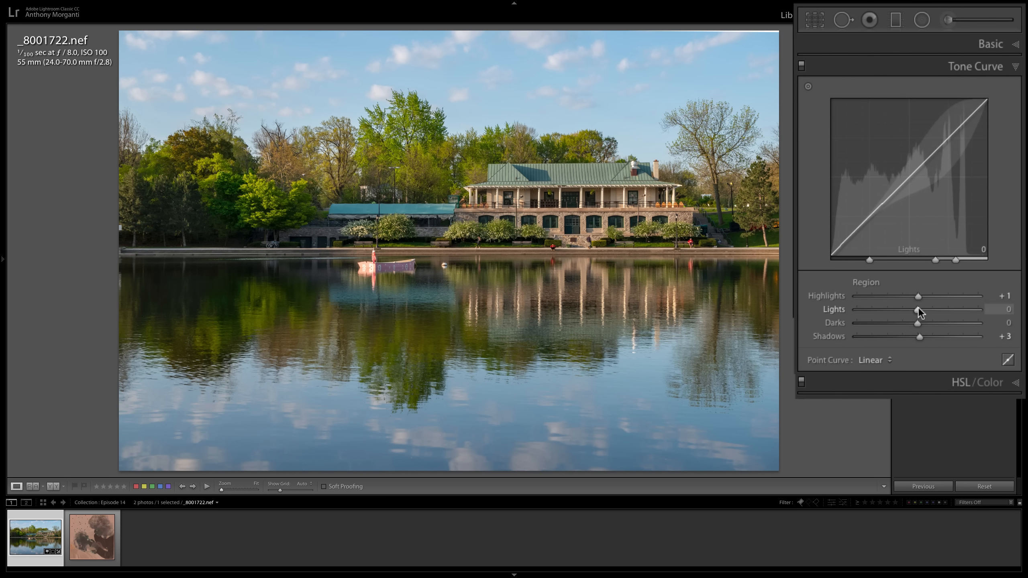
mouse_move(918, 308)
left_mouse_down()
mouse_move(944, 309)
mouse_move(896, 313)
mouse_move(946, 316)
mouse_move(886, 313)
mouse_move(976, 328)
mouse_move(898, 324)
mouse_move(918, 323)
left_mouse_up()
double_click(838, 309)
double_click(839, 322)
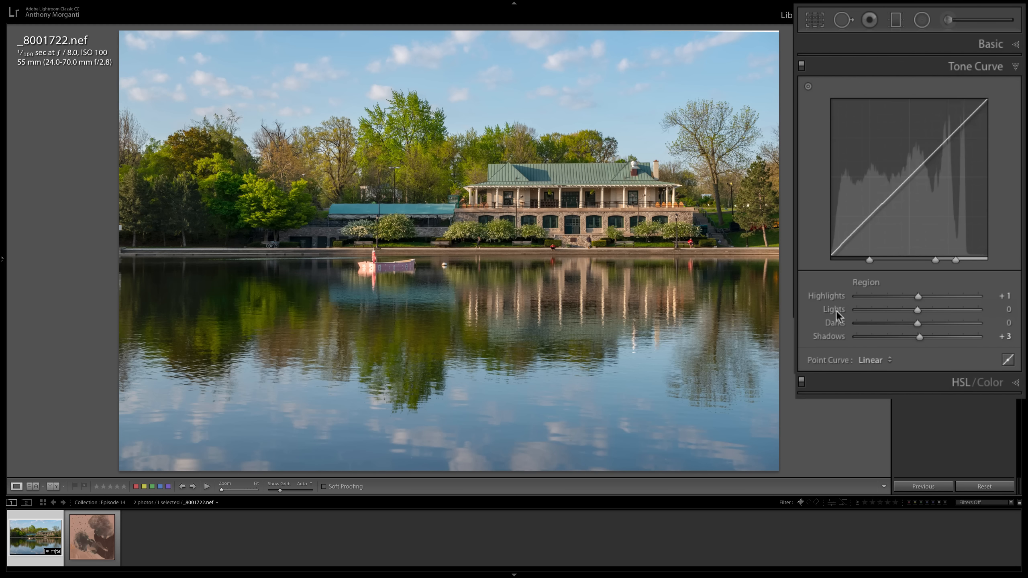
double_click(934, 258)
double_click(956, 259)
mouse_move(952, 262)
Step: Switch the Tone Curve to point-curve editing and raise a new point near the dark end of the RGB curve to brighten the photo
left_click(1009, 360)
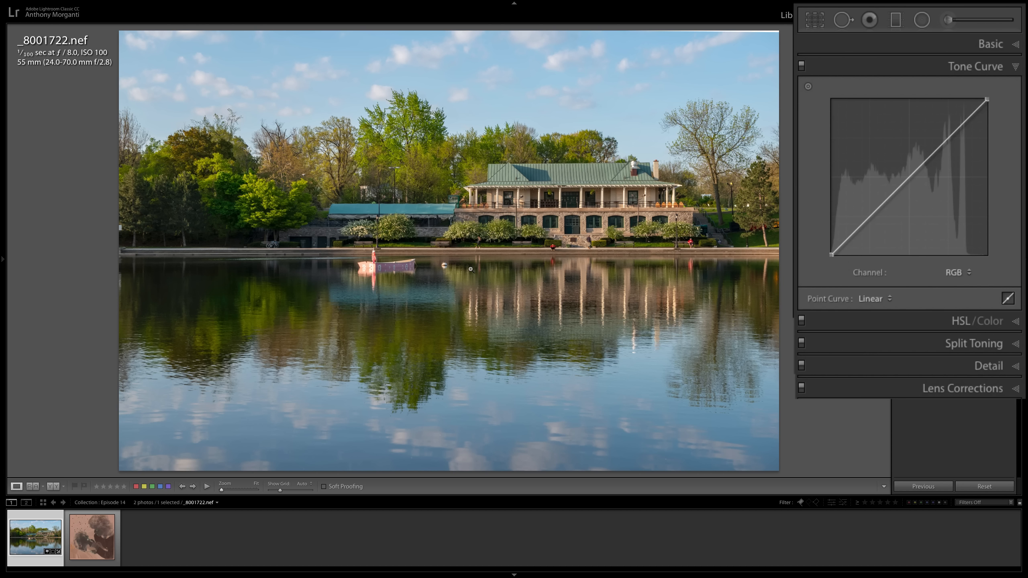
left_click(845, 242)
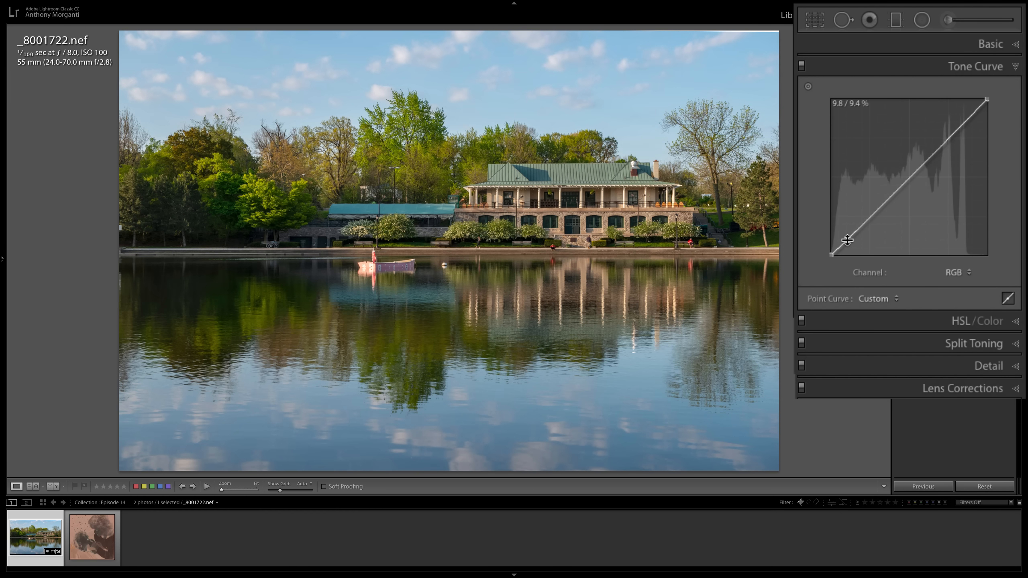
left_click_drag(847, 241, 844, 227)
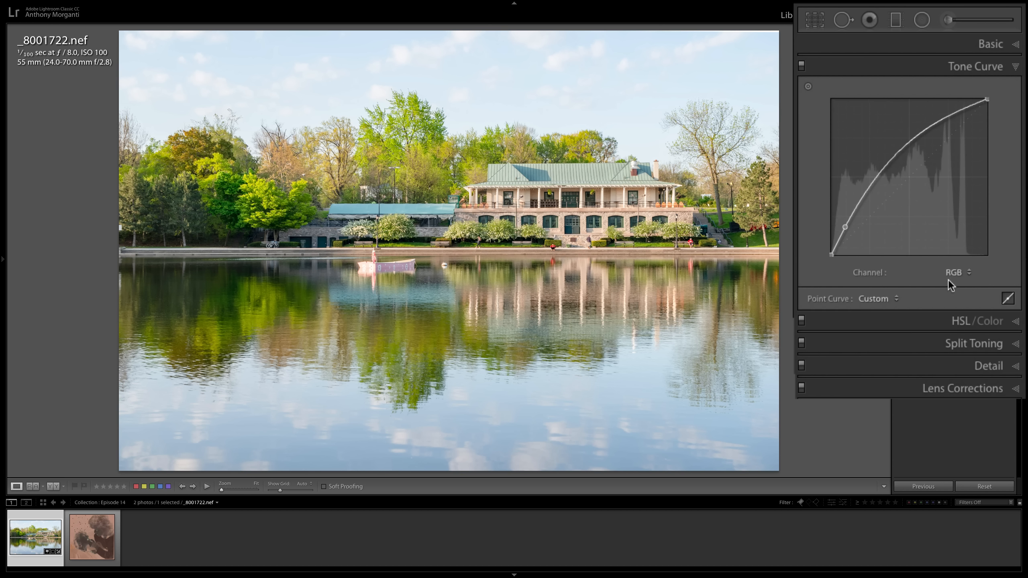
Step: Reset the RGB point curve to the Linear preset
left_click(887, 299)
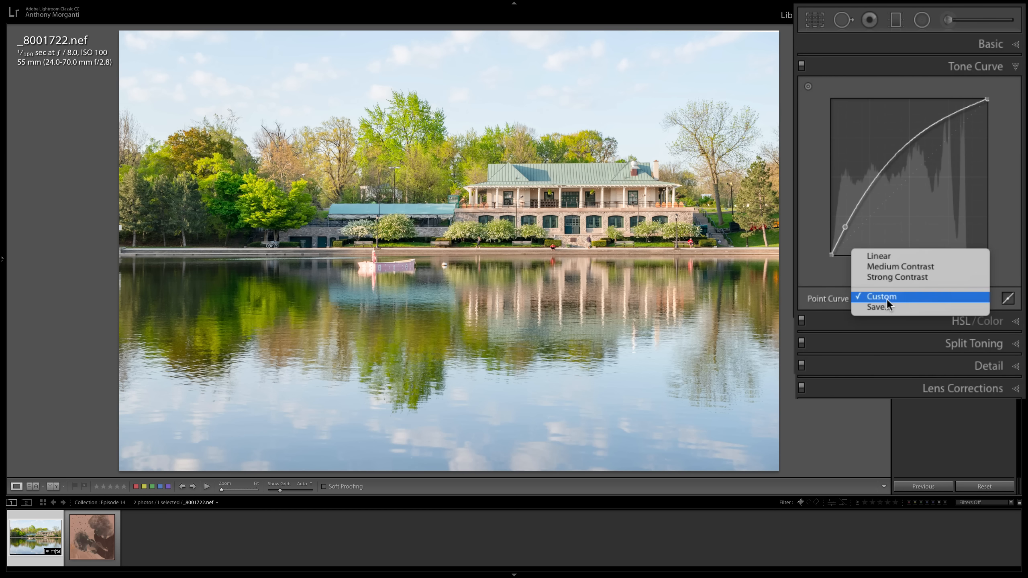
left_click(884, 256)
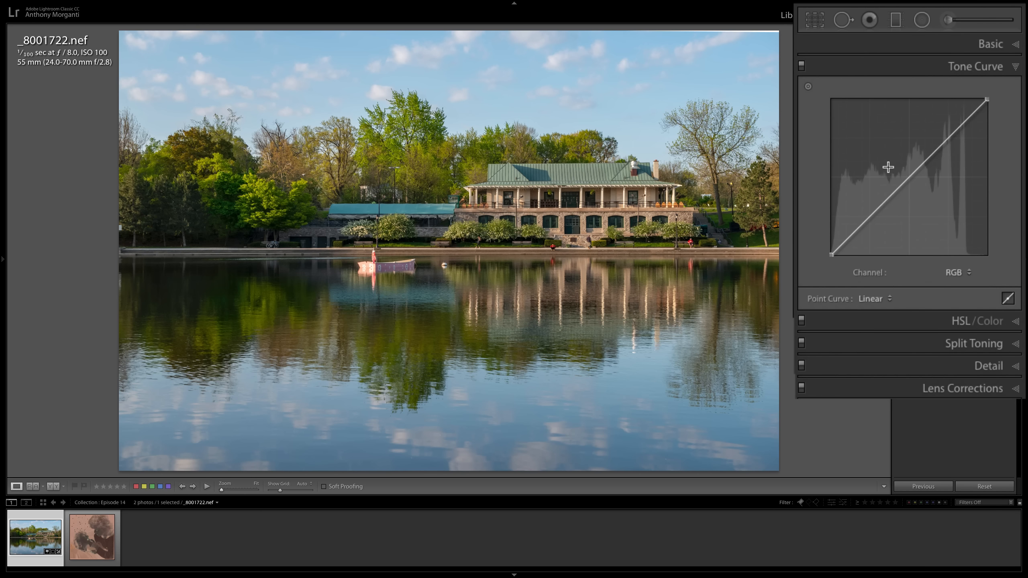
Step: Test brightening the shadows with an anchored midpoint and a raised dark-end point, and return the point curve to Linear
left_click(910, 176)
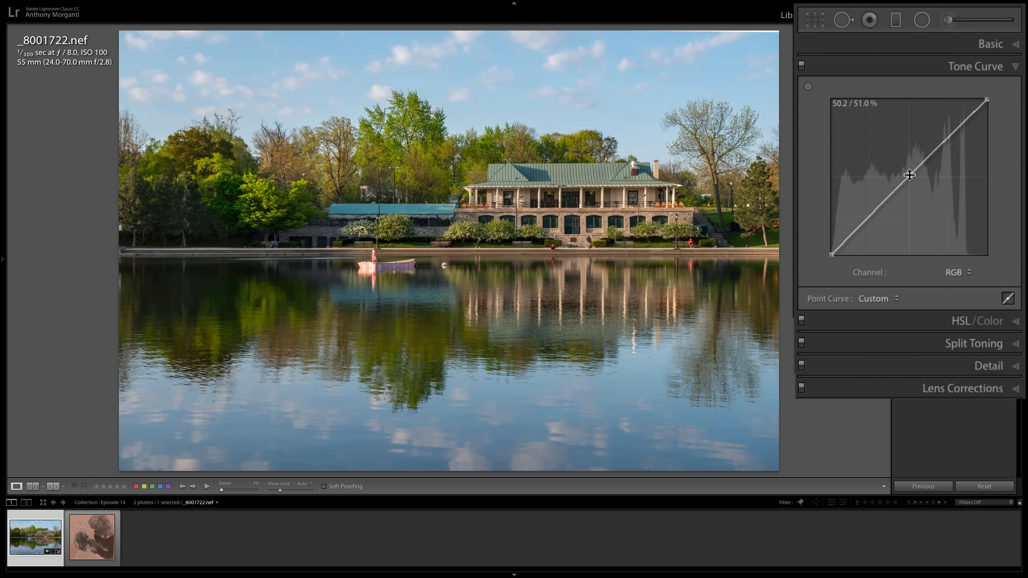
left_click(853, 232)
left_click_drag(851, 231, 852, 219)
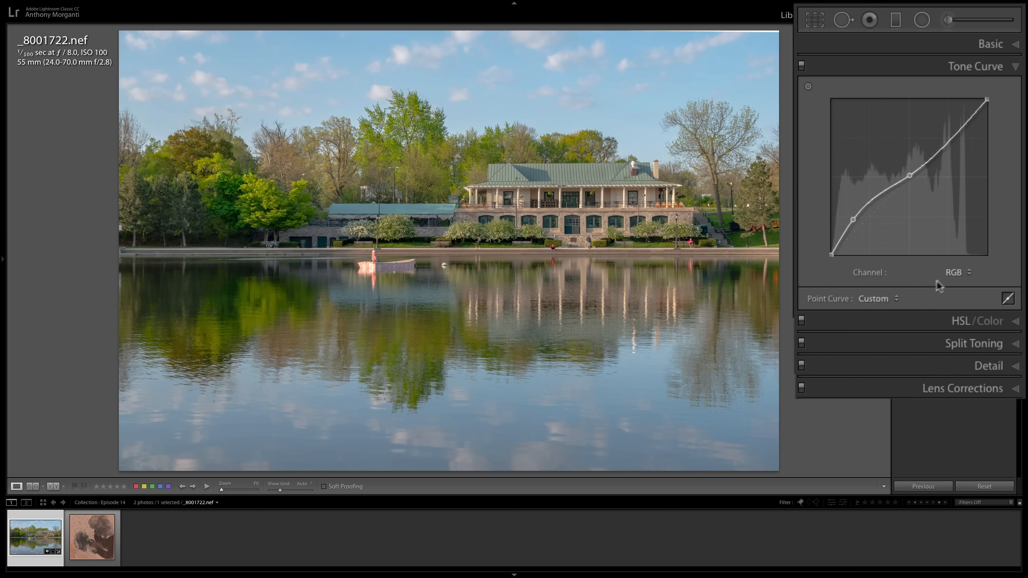
left_click(882, 299)
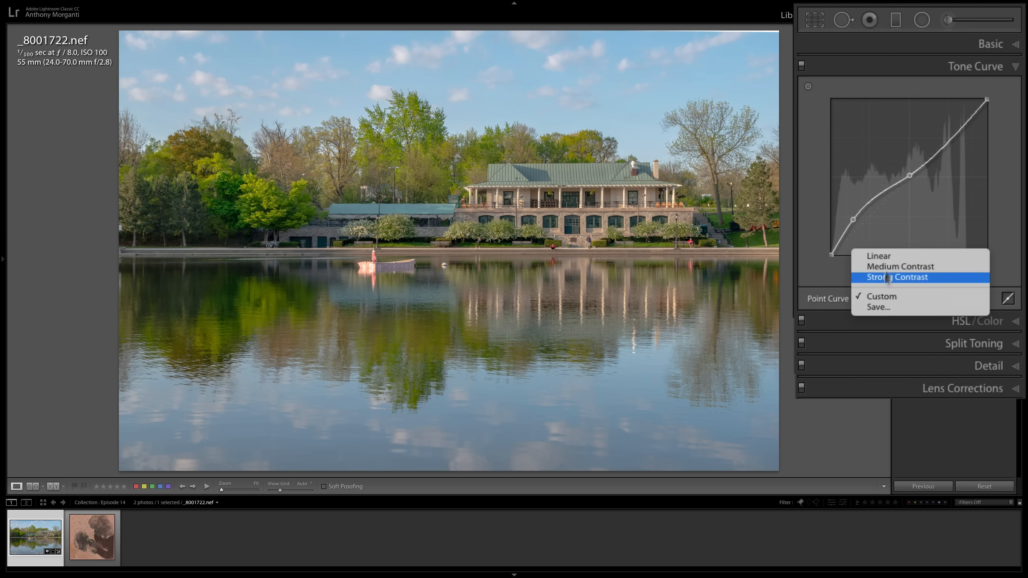
left_click(887, 256)
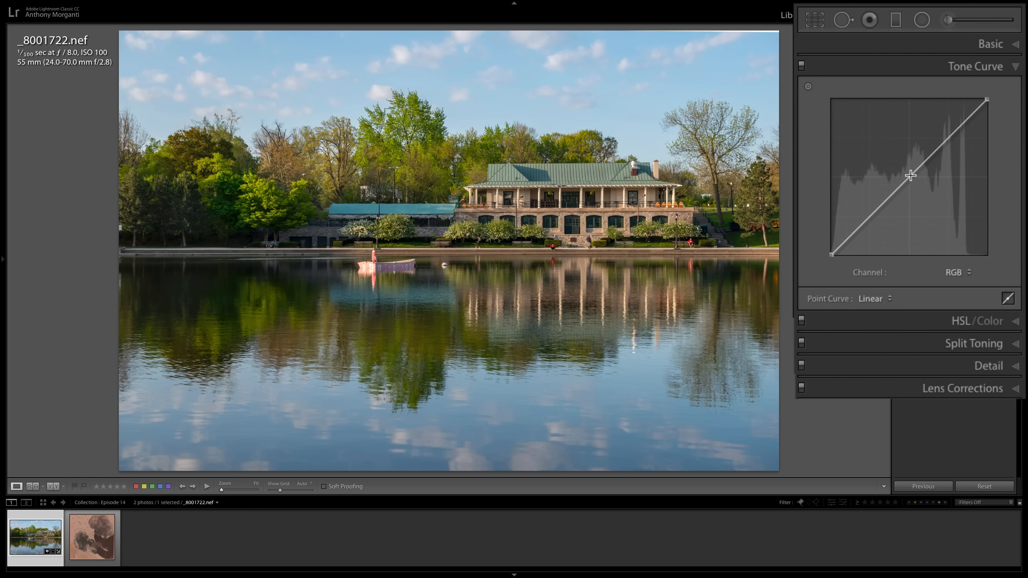
Step: Add several control points along the lower half of the RGB curve and pull them into an extreme, distorted shape
left_click(910, 176)
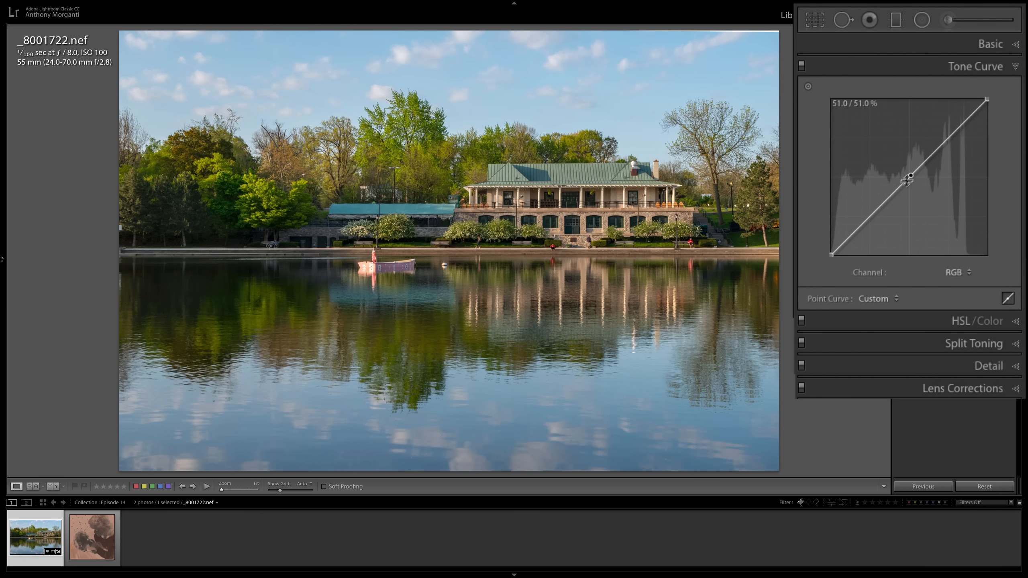
left_click(883, 202)
mouse_move(851, 234)
left_mouse_down()
mouse_move(850, 224)
mouse_move(858, 245)
mouse_move(852, 218)
mouse_move(855, 229)
left_mouse_up()
left_click_drag(883, 201, 986, 254)
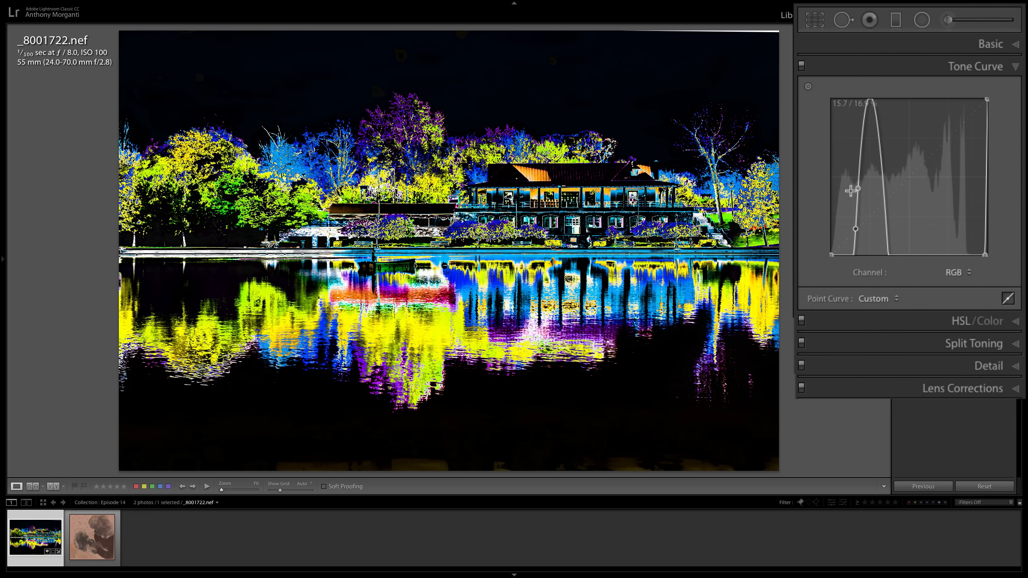
left_click_drag(859, 189, 858, 210)
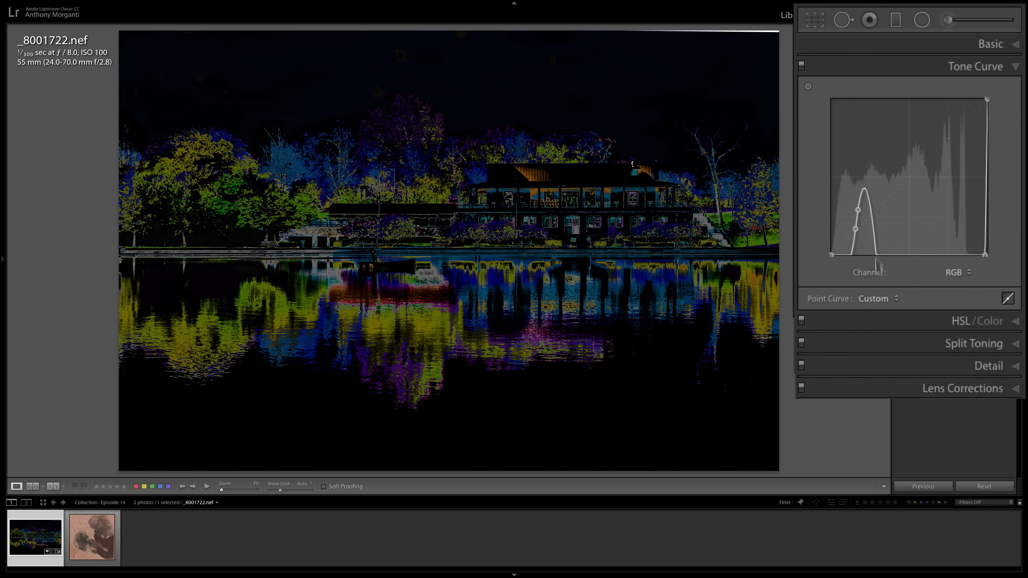
Step: Delete the two control points near the dark end of the distorted curve and reset the point curve to Linear
right_click(856, 210)
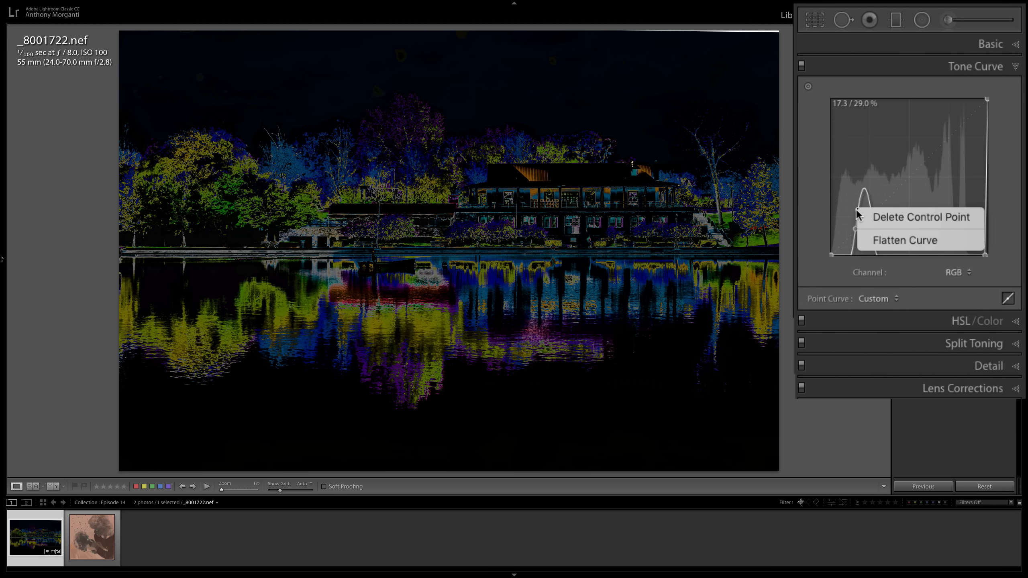
left_click(894, 219)
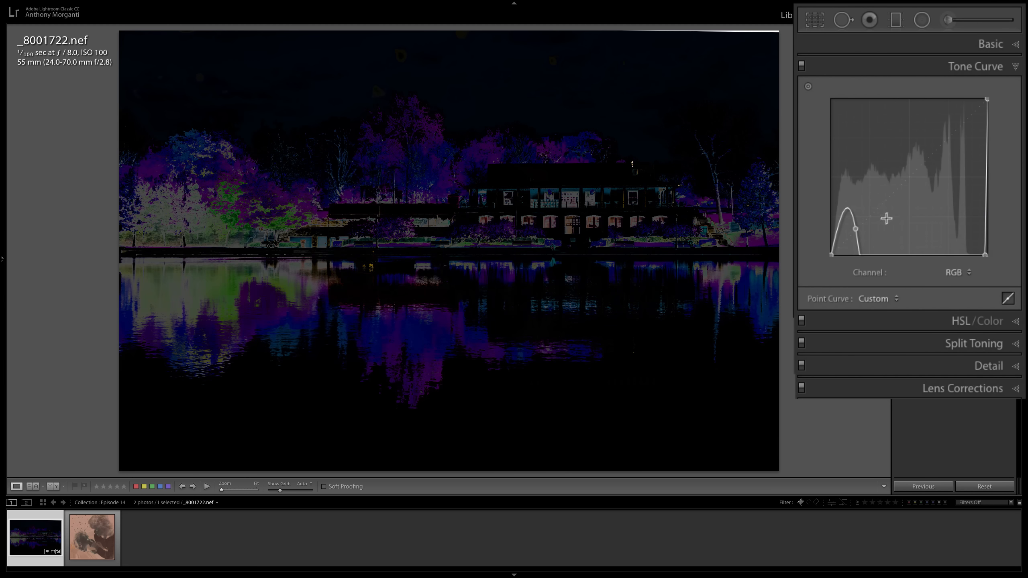
right_click(854, 228)
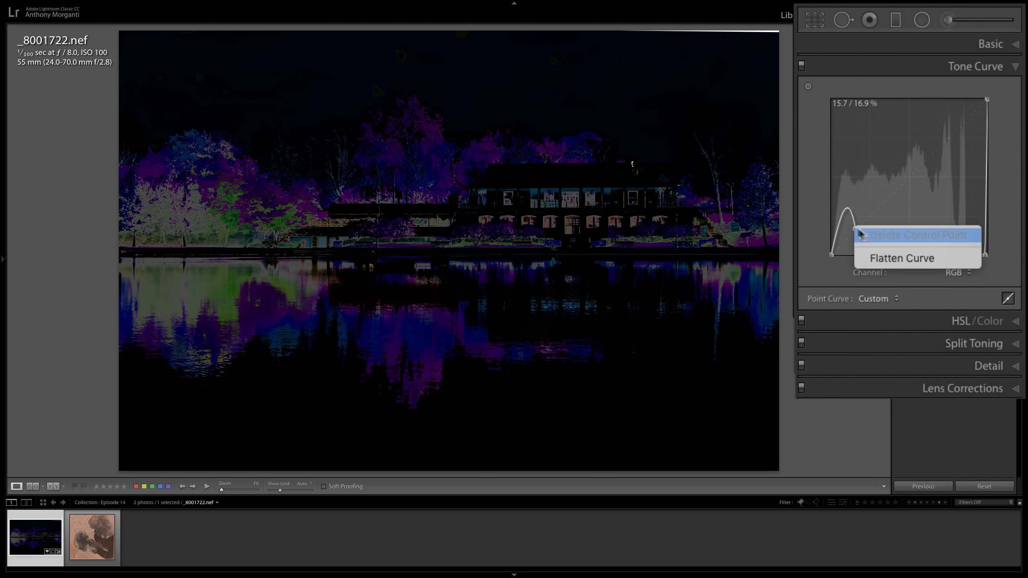
left_click(868, 231)
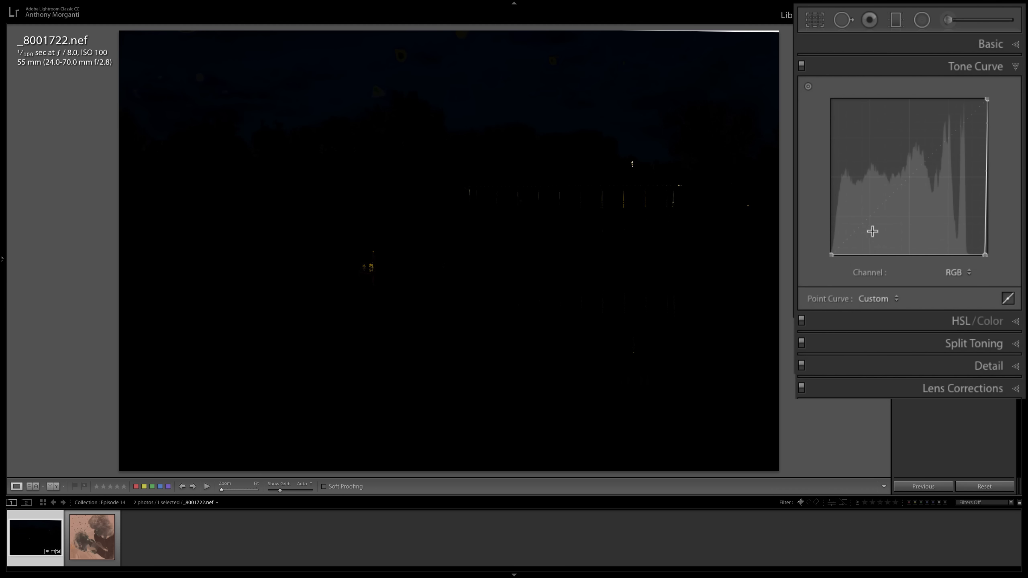
left_click(896, 300)
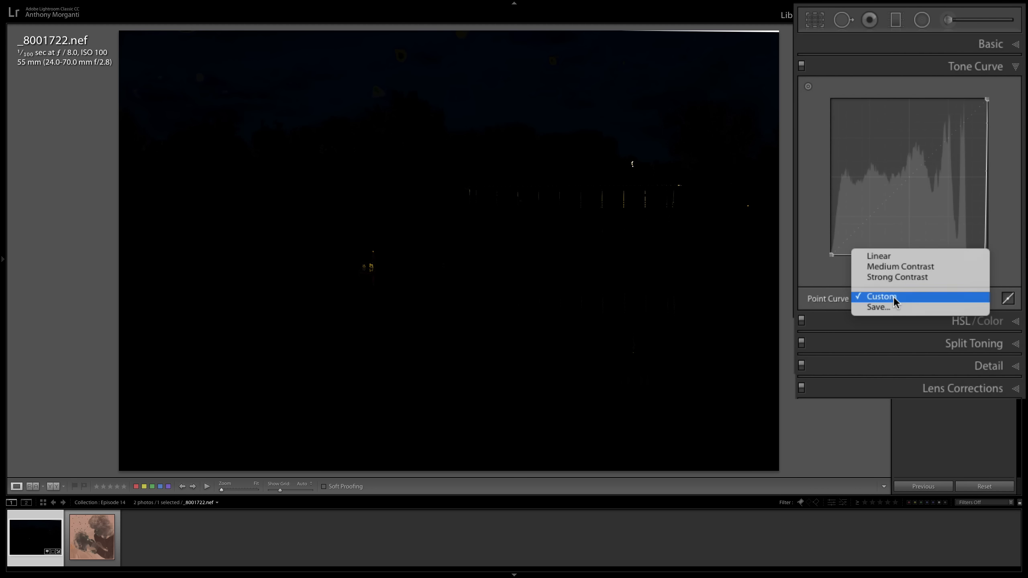
left_click(889, 255)
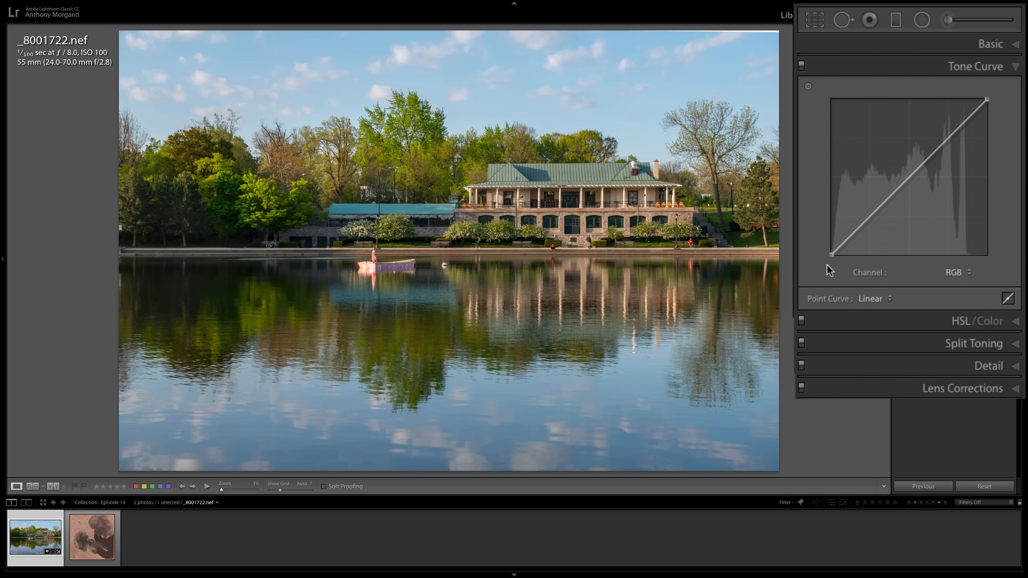
Step: Try the Medium Contrast and Strong Contrast point curve presets, and return the curve to Linear
left_click(888, 298)
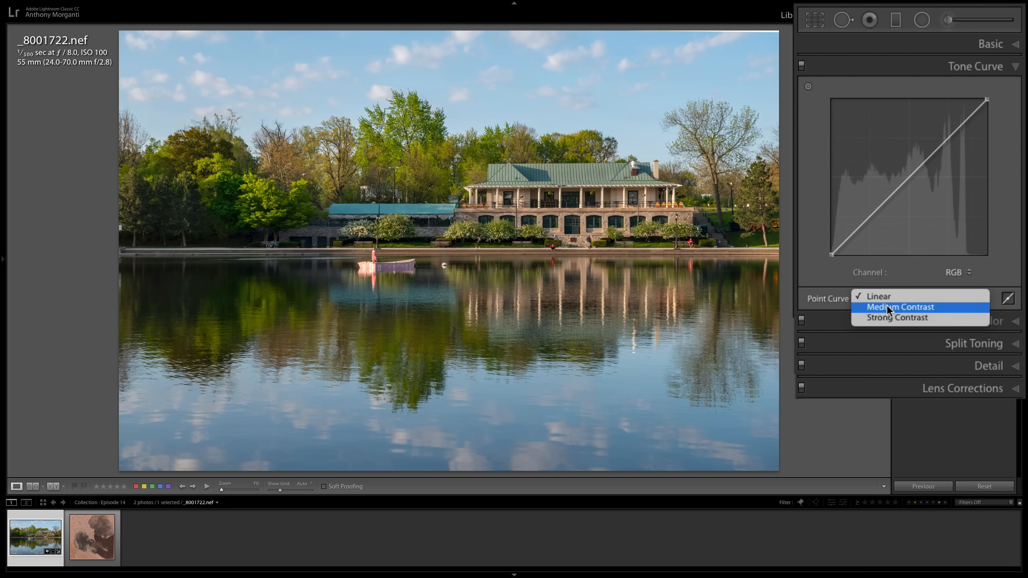
left_click(886, 307)
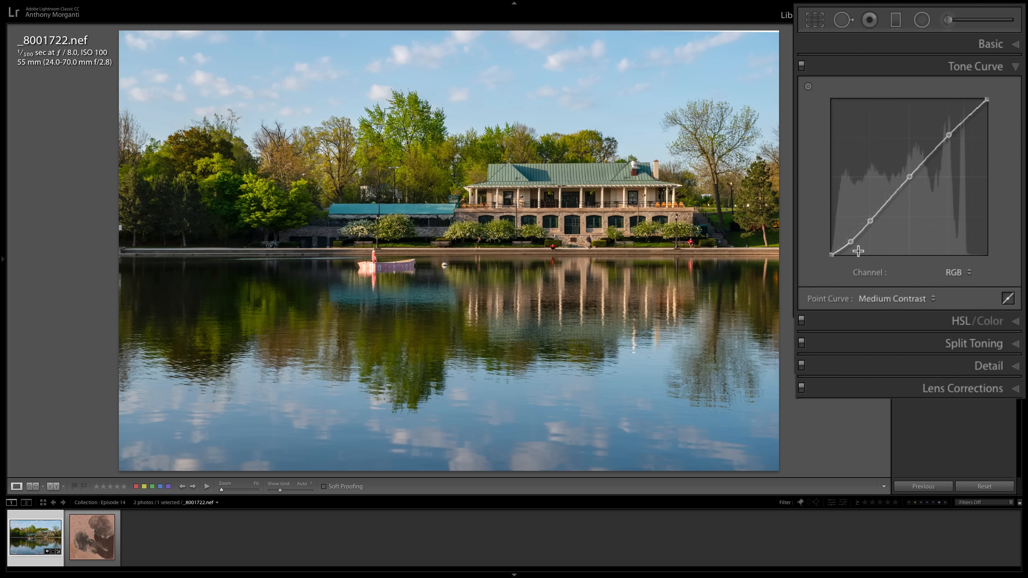
left_click(907, 300)
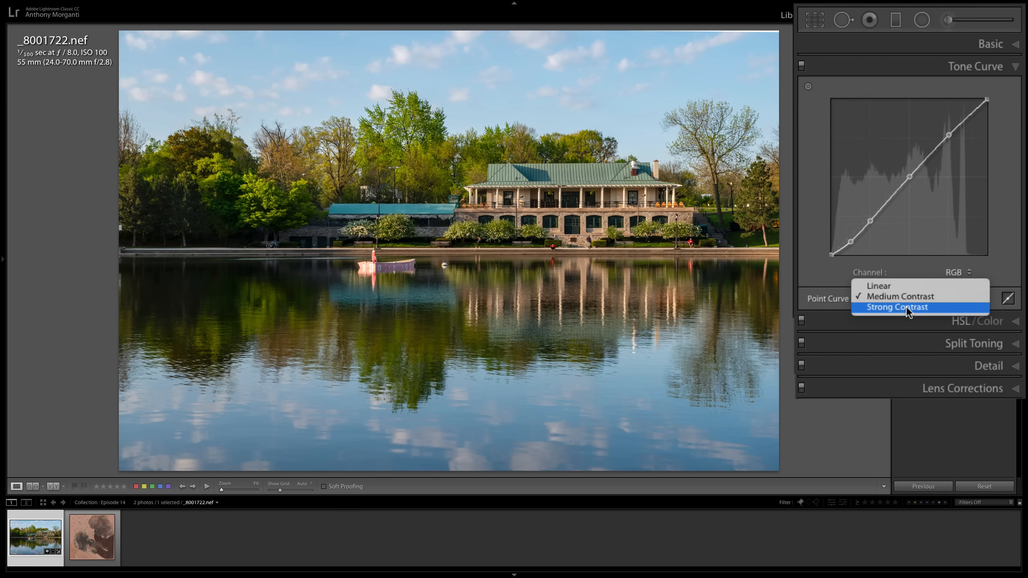
left_click(906, 306)
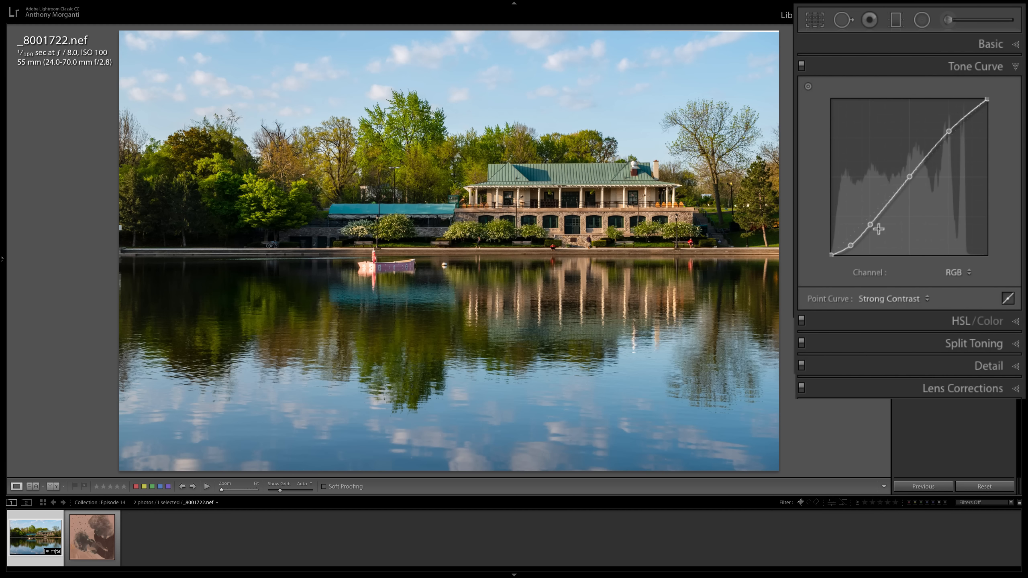
left_click(918, 300)
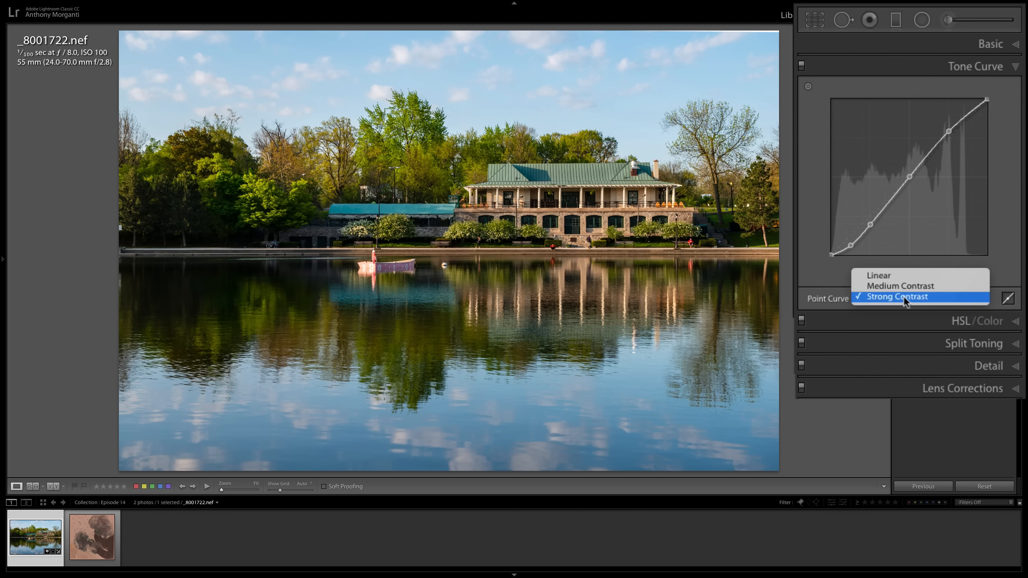
left_click(876, 278)
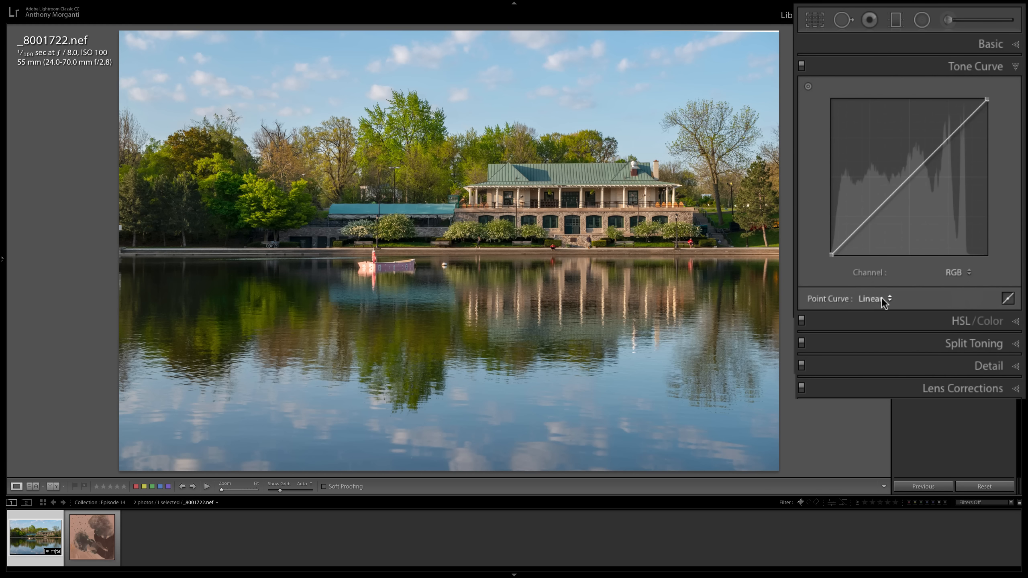
Step: Try the Medium Contrast and Strong Contrast presets in the parametric view, restore Linear, and return to point-curve editing
left_click(1010, 300)
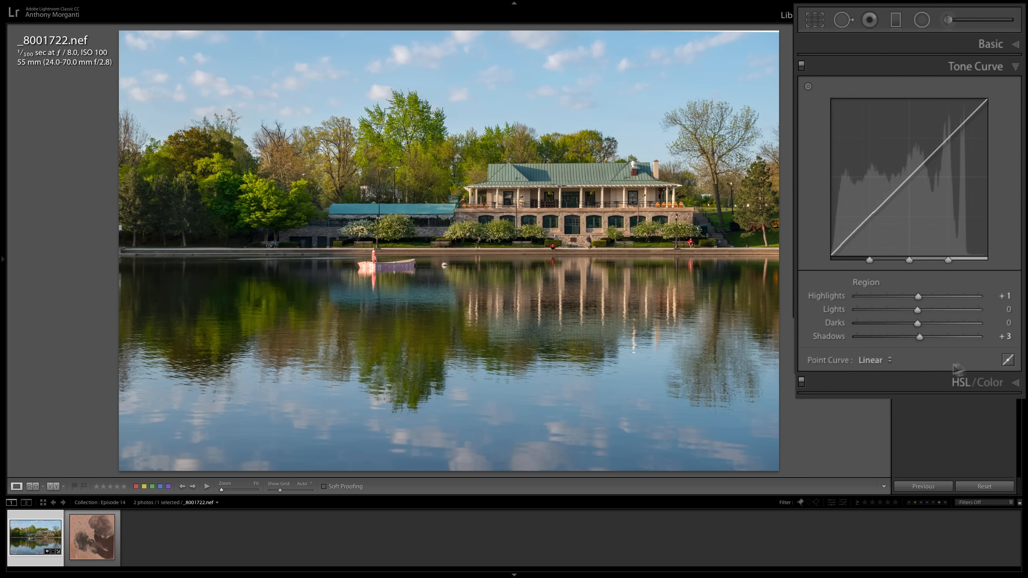
left_click(887, 360)
left_click(886, 368)
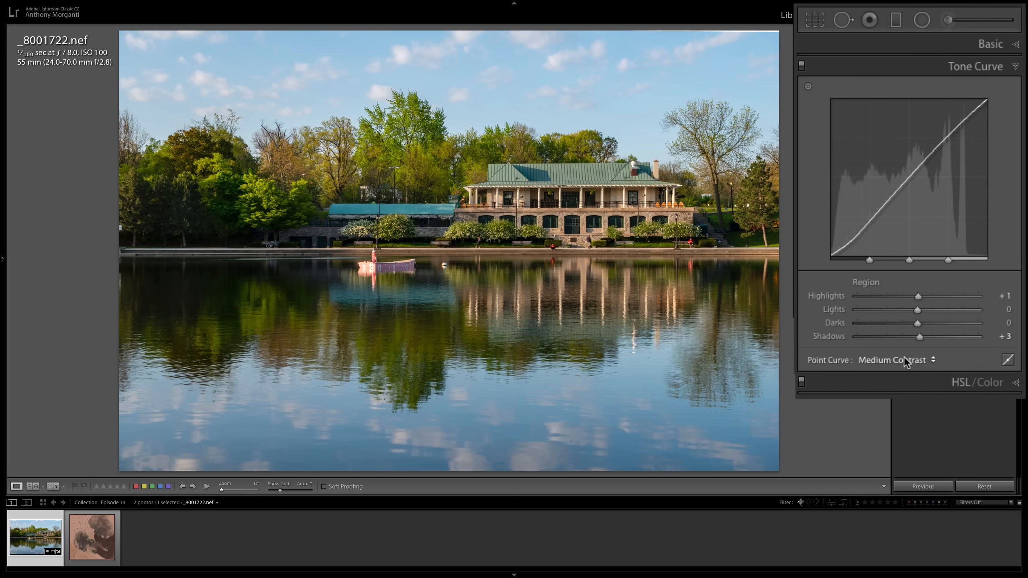
left_click(905, 358)
left_click(895, 368)
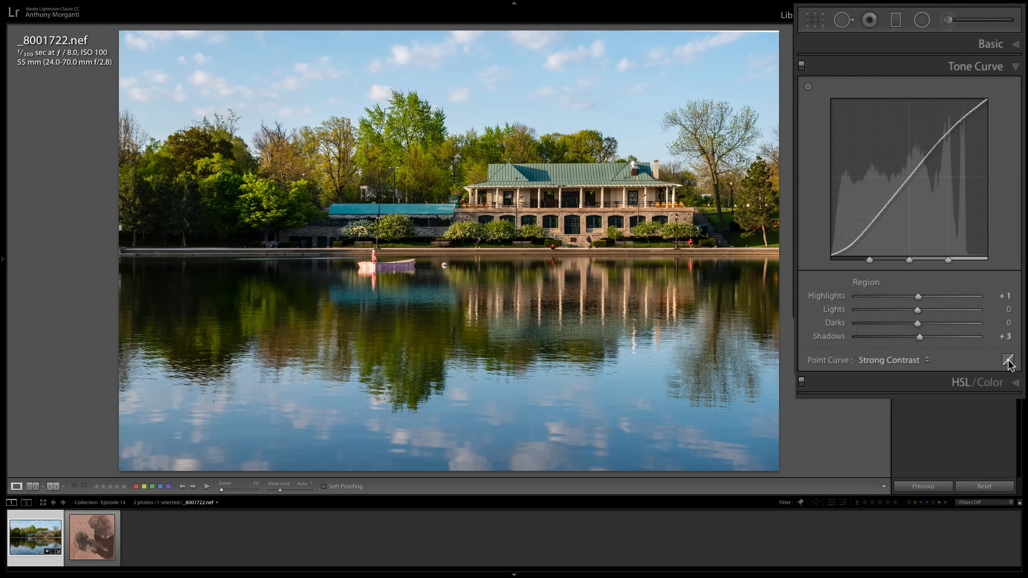
left_click(894, 359)
left_click(890, 337)
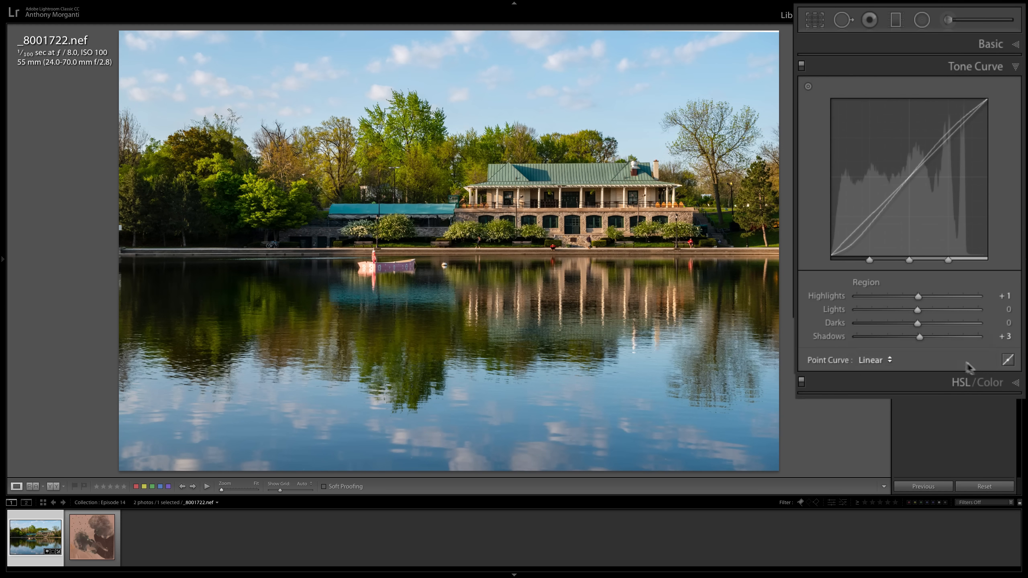
left_click(1008, 360)
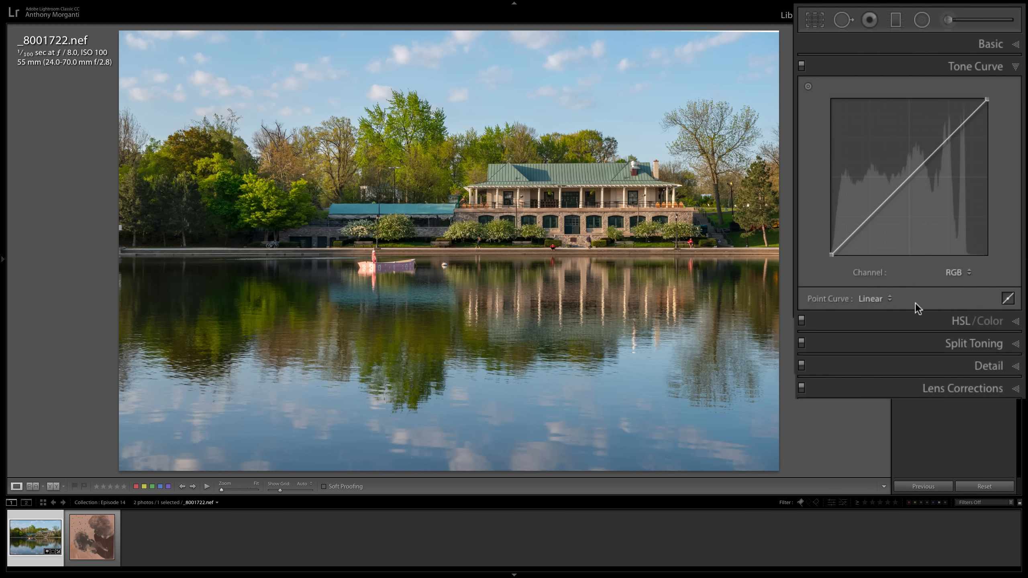
Step: Build a custom curve by anchoring the midpoint at 51%, raising a highlights point, and adding a slightly raised shadows point
left_click(910, 175)
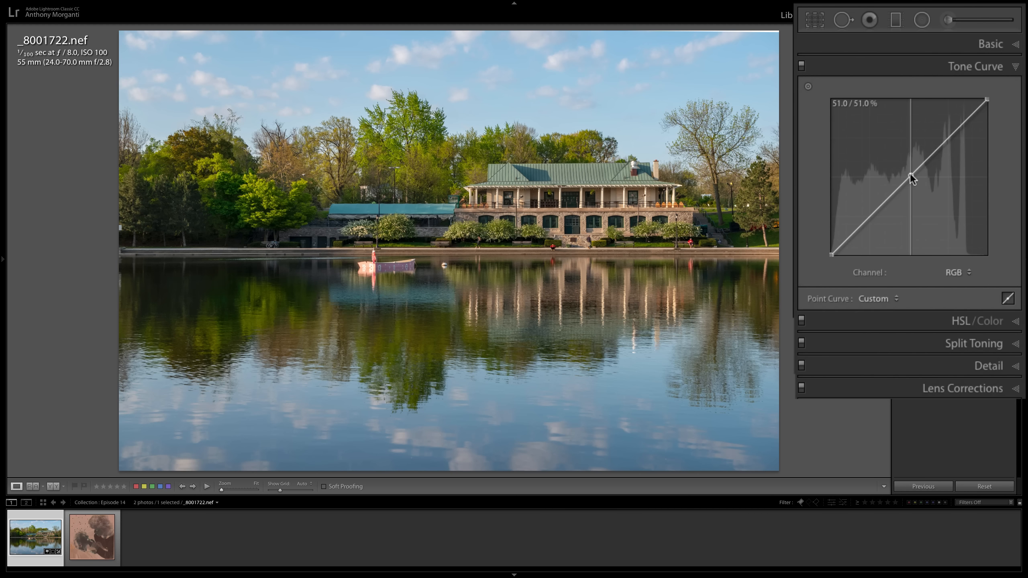
left_click_drag(956, 130, 954, 121)
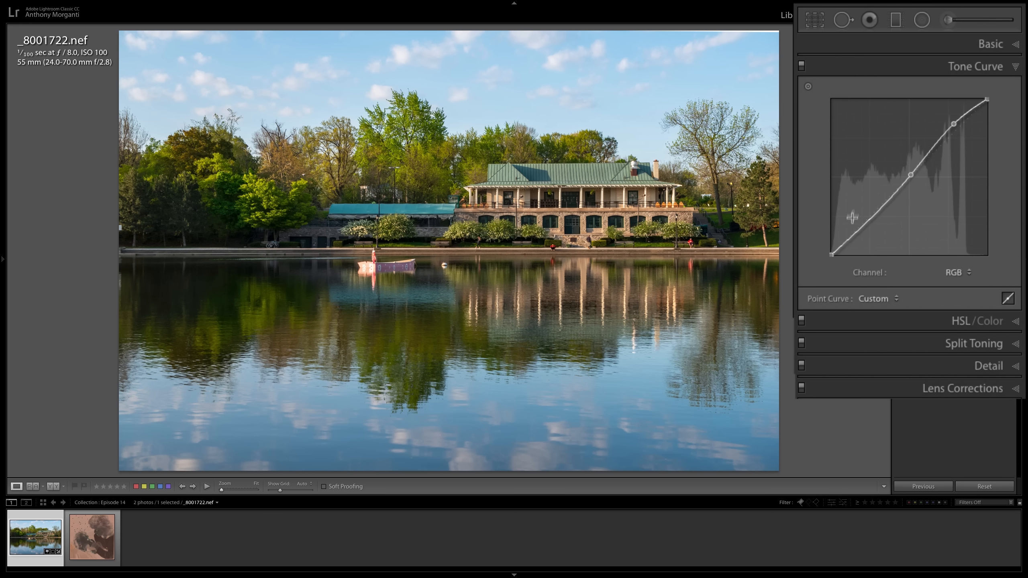
left_click_drag(866, 222, 867, 217)
Step: Save the custom point curve as a preset named Test
left_click(894, 299)
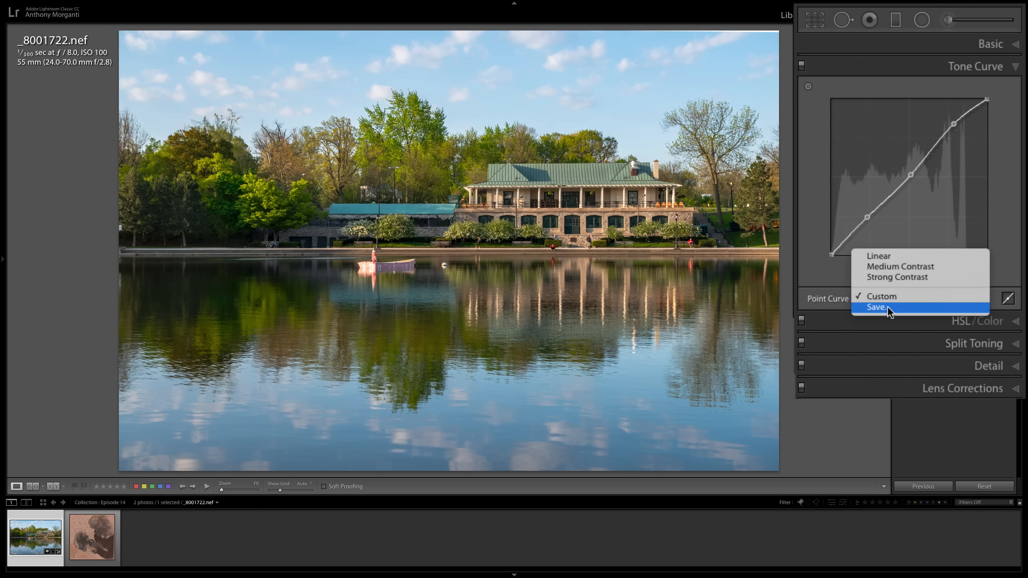
left_click(887, 307)
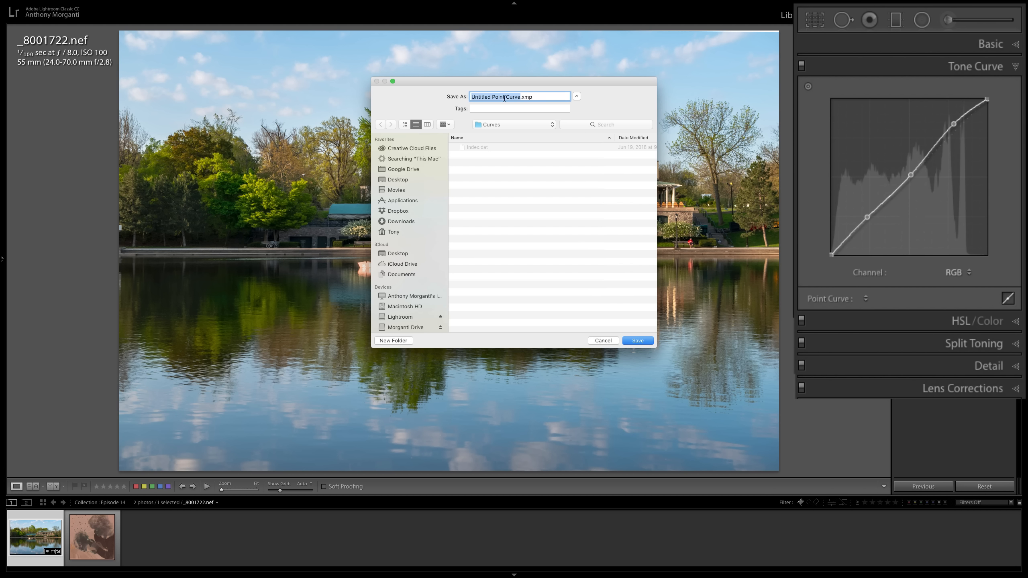
type("Test")
left_click(638, 341)
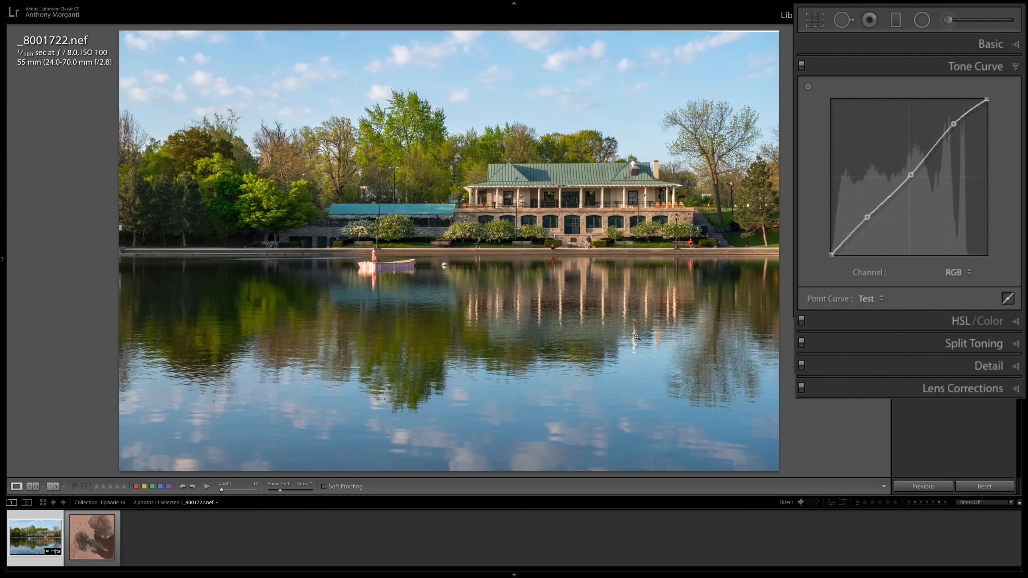
Step: Compare the Linear point curve with the saved Test preset, and leave the curve set to Linear
left_click(878, 299)
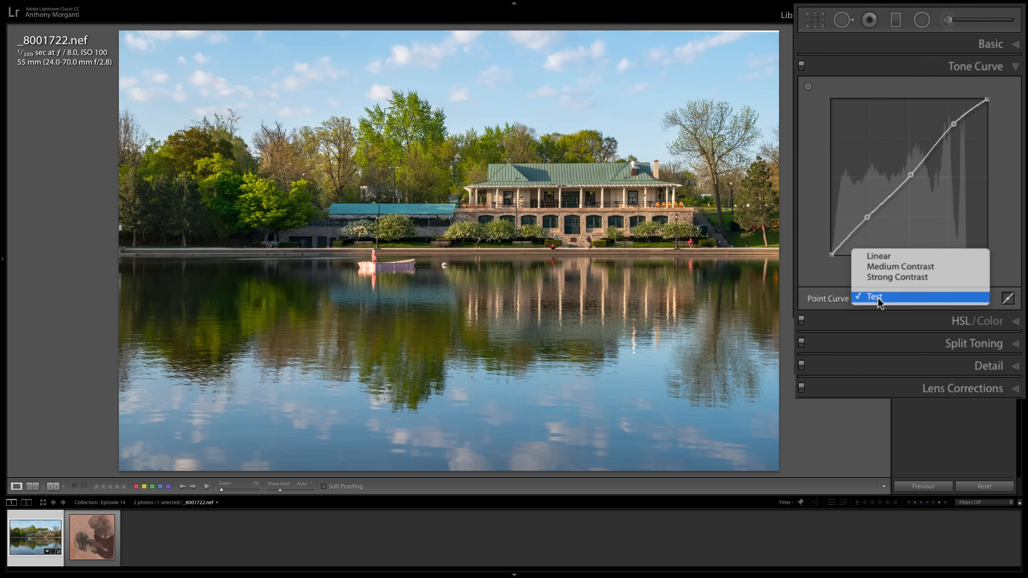
left_click(884, 255)
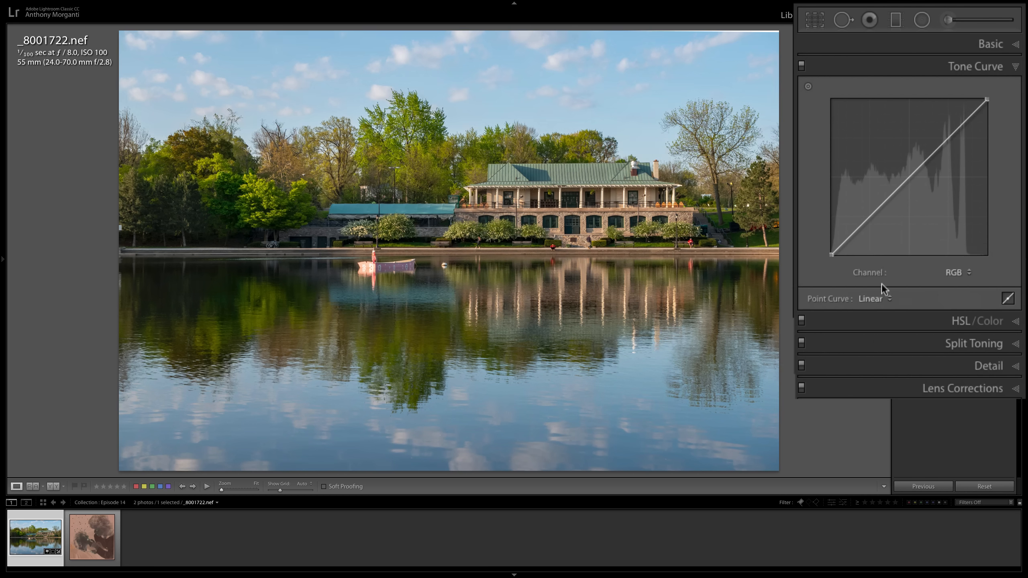
left_click(877, 299)
left_click(878, 343)
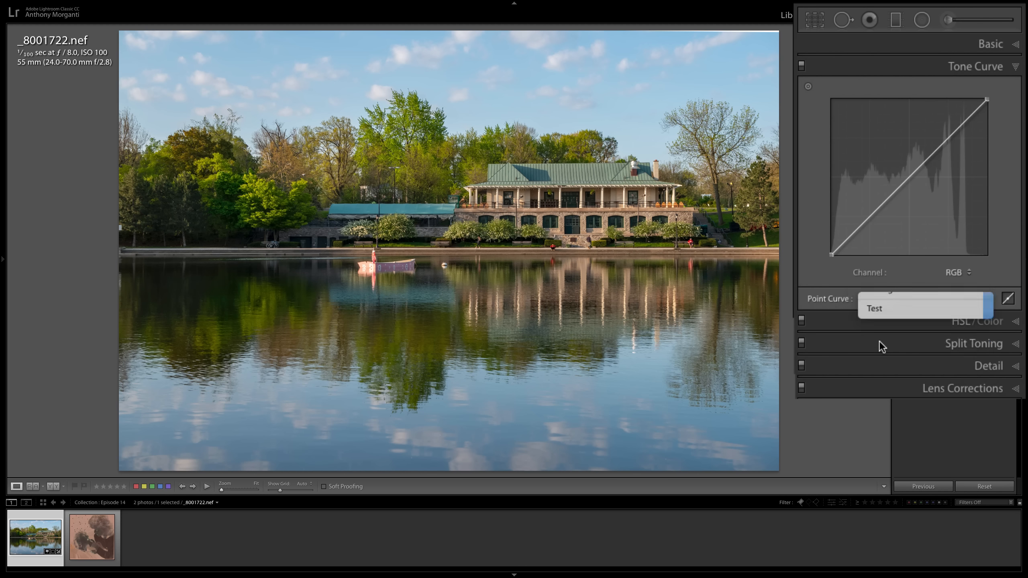
left_click(876, 300)
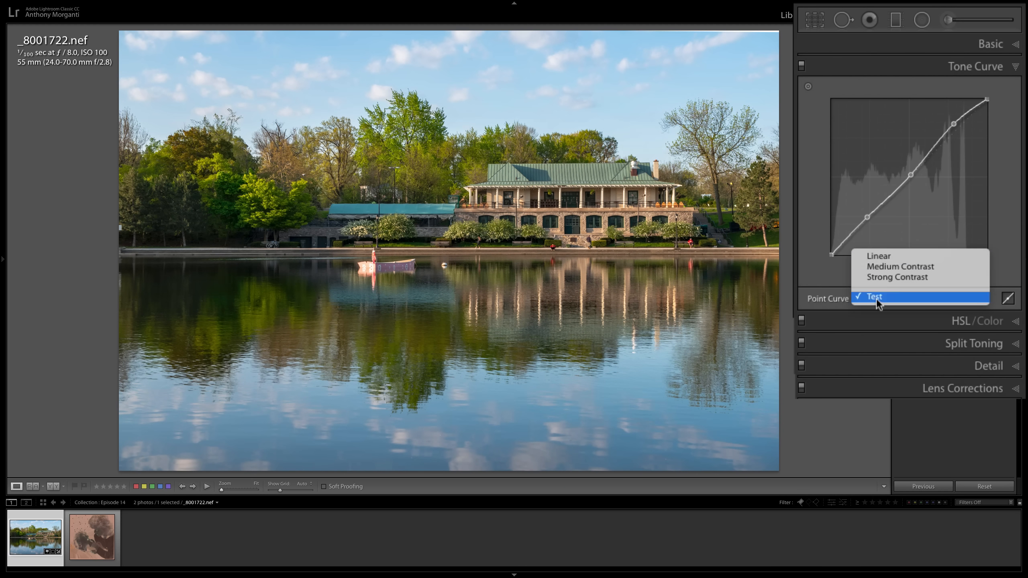
left_click(876, 257)
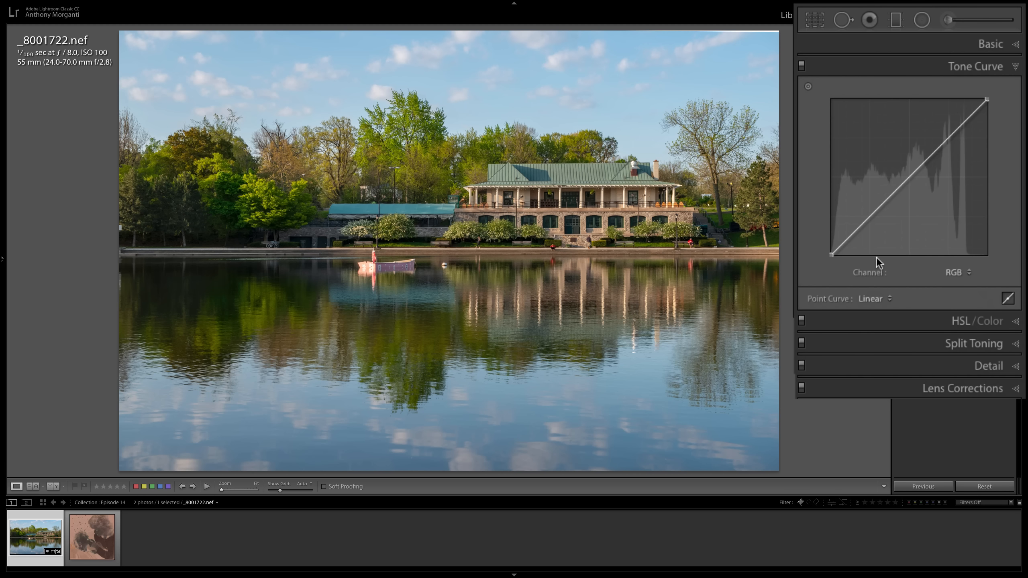
left_click(877, 299)
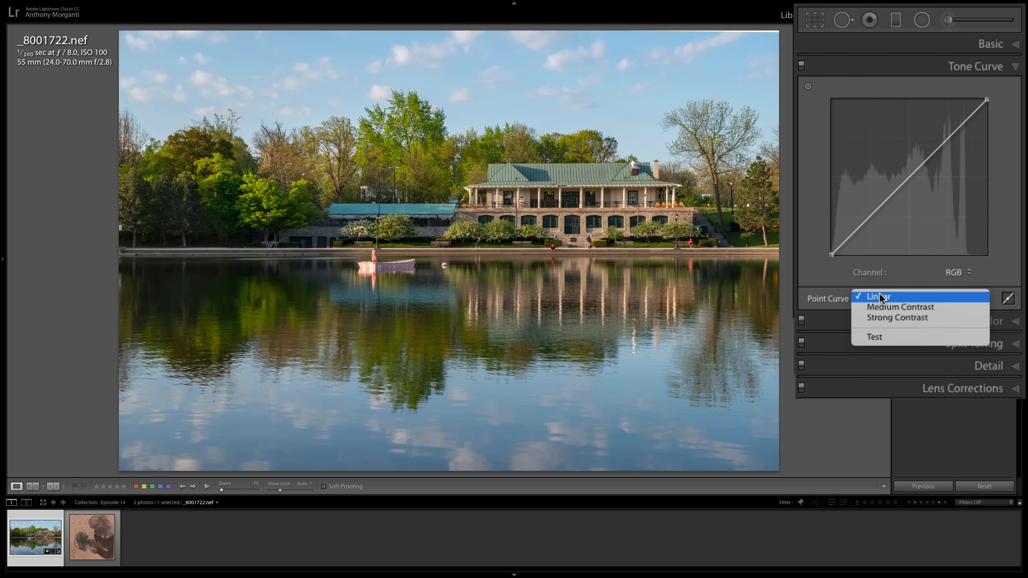
left_click(833, 283)
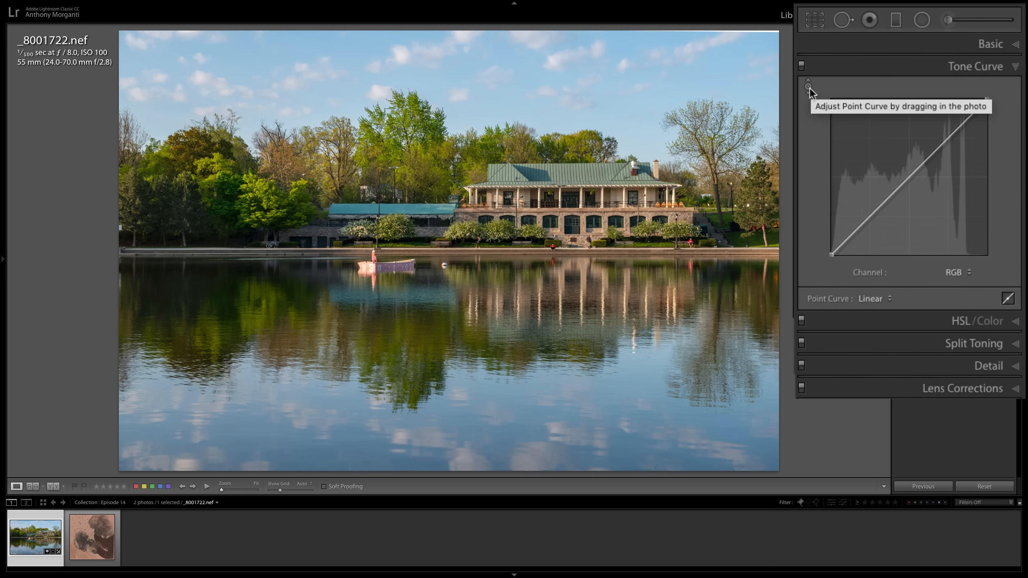
Step: Use targeted point curve adjustment in the photo to darken the sky and lighten the midtones and the trees' dark reflections
left_click(899, 139)
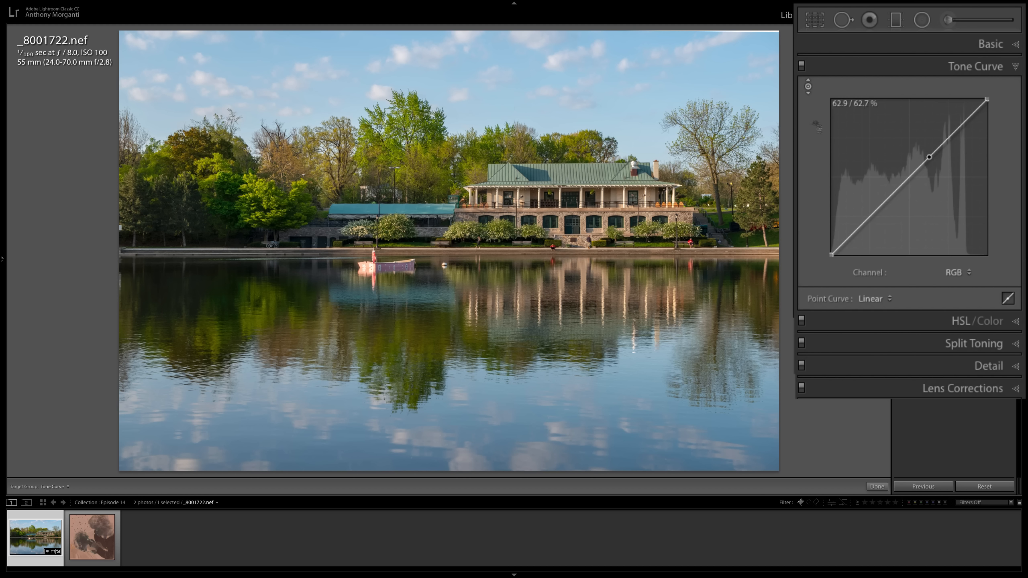
left_click(509, 99)
left_click_drag(510, 99, 509, 112)
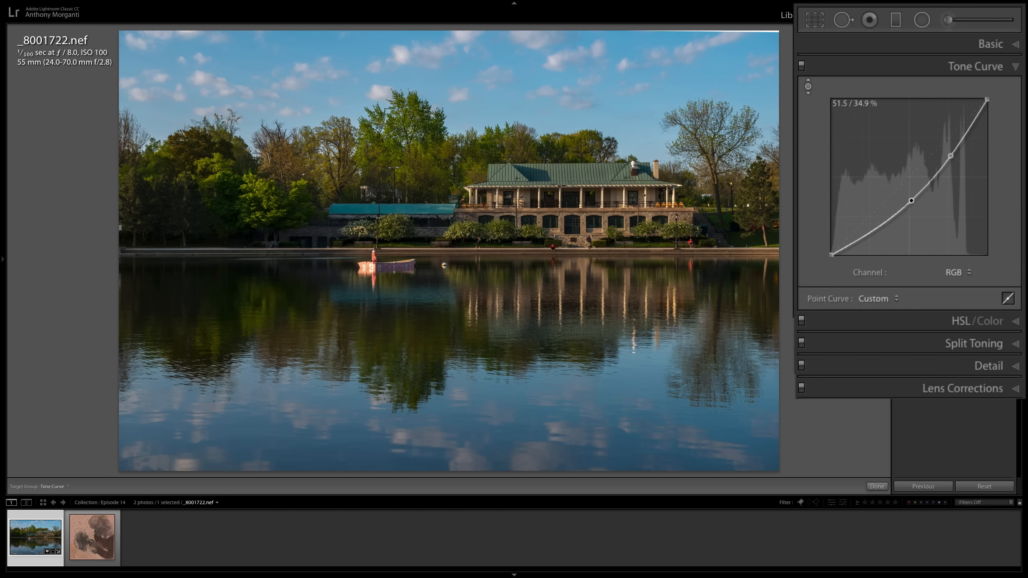
left_click_drag(890, 219, 912, 189)
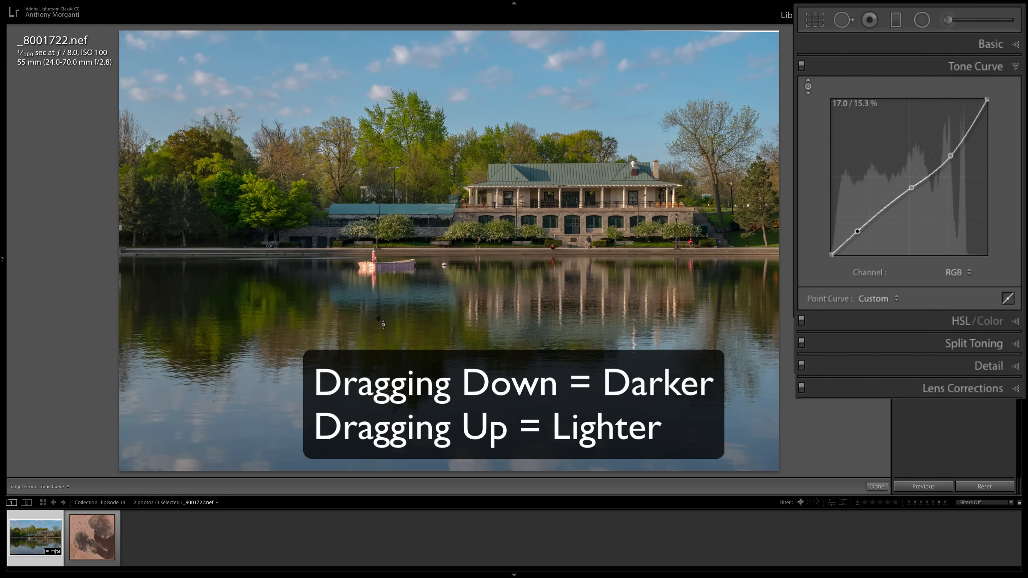
mouse_move(284, 292)
left_mouse_down()
mouse_move(283, 309)
mouse_move(283, 289)
left_mouse_up()
left_click_drag(860, 227, 860, 226)
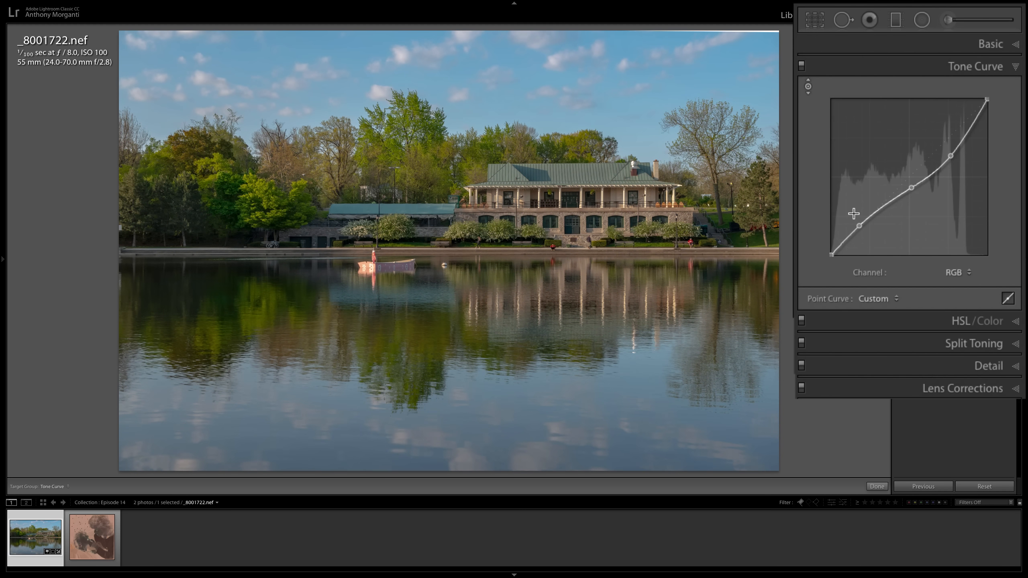
Step: Delete the shadows, midtone and highlights control points from the RGB curve to make it straight again
left_click(890, 299)
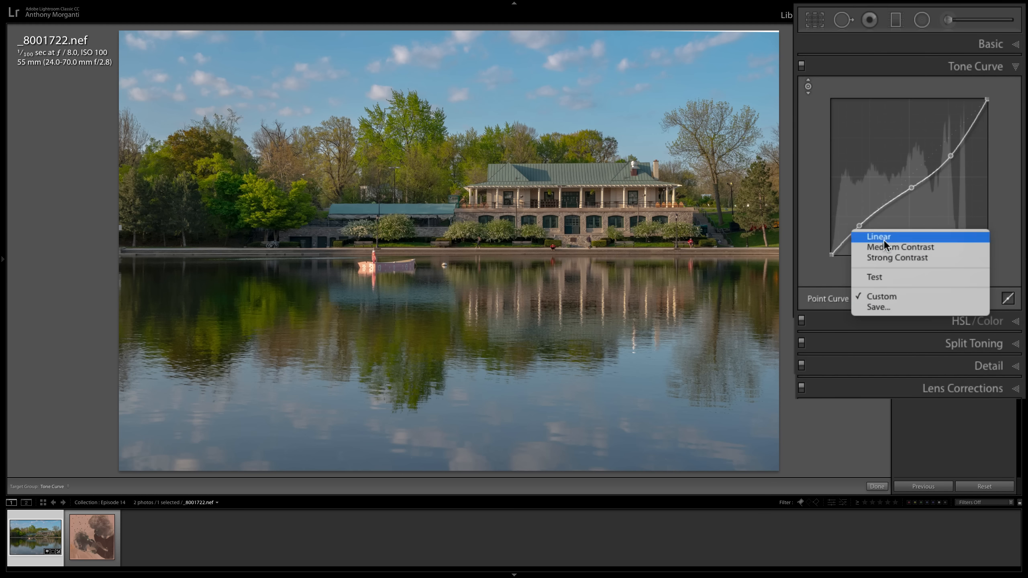
left_click(814, 282)
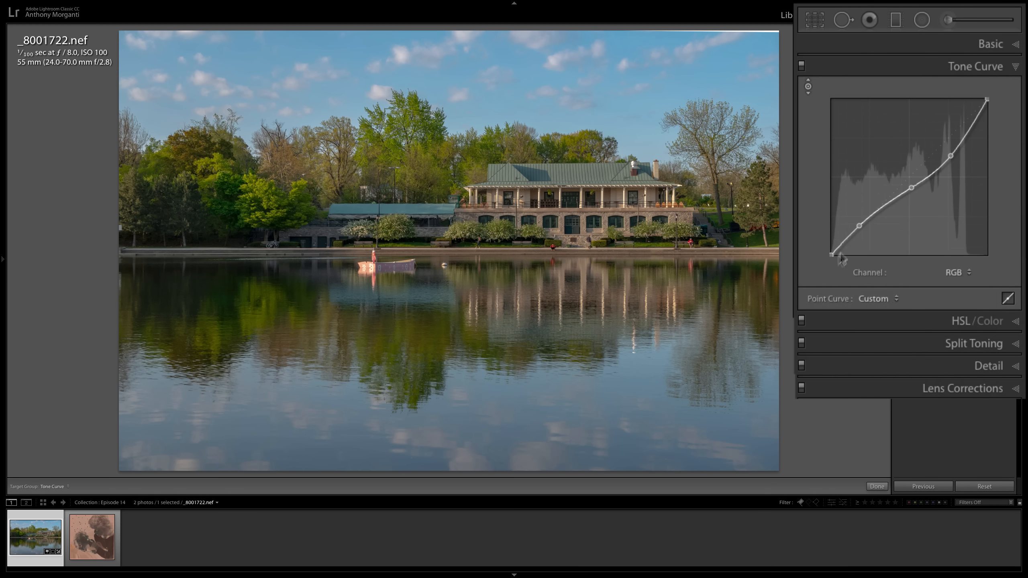
right_click(859, 226)
left_click(864, 230)
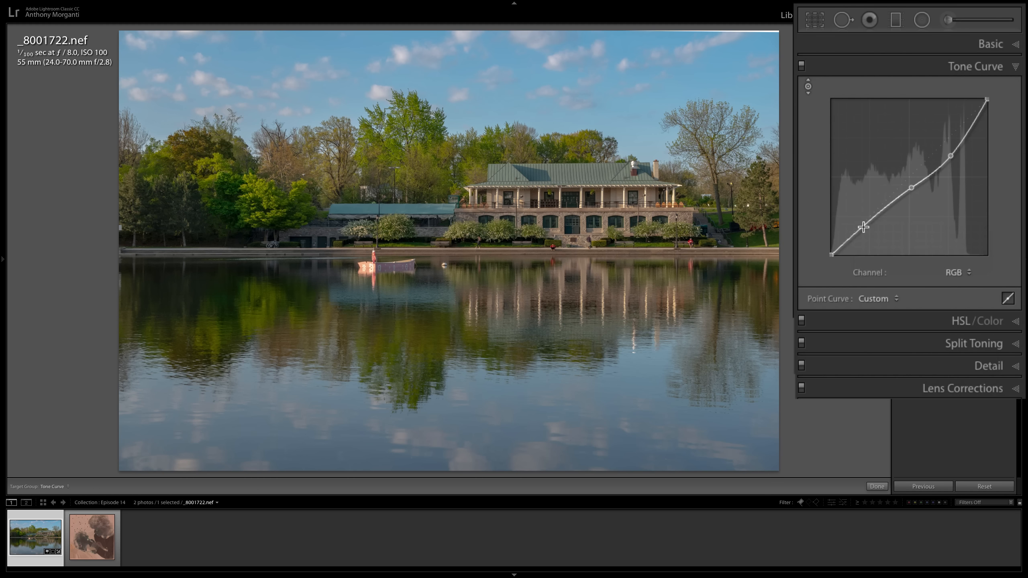
right_click(914, 187)
left_click(934, 218)
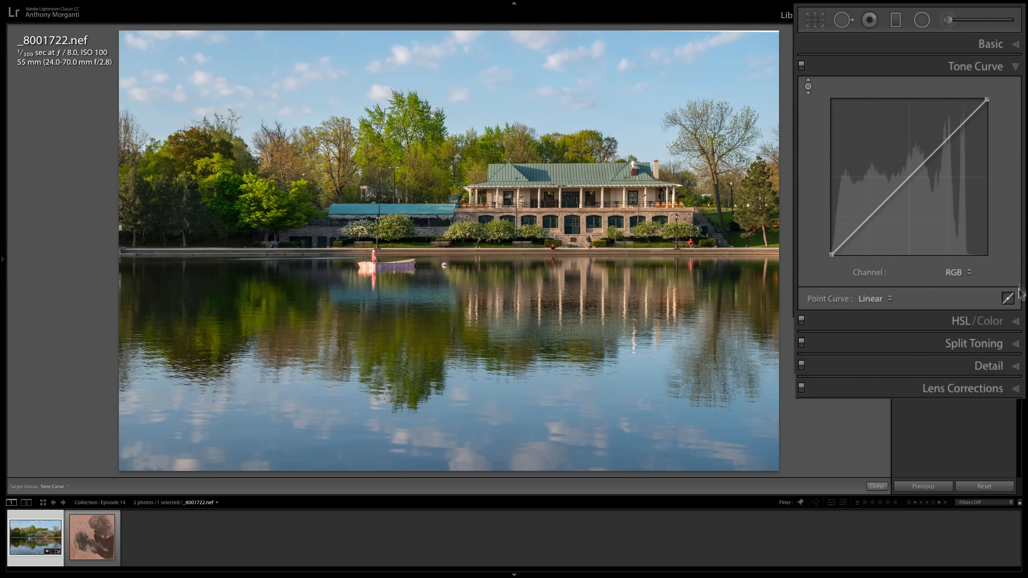
Step: Check the parametric view, try raising a shadows point on the Red channel's point curve, and delete that point
left_click(1011, 298)
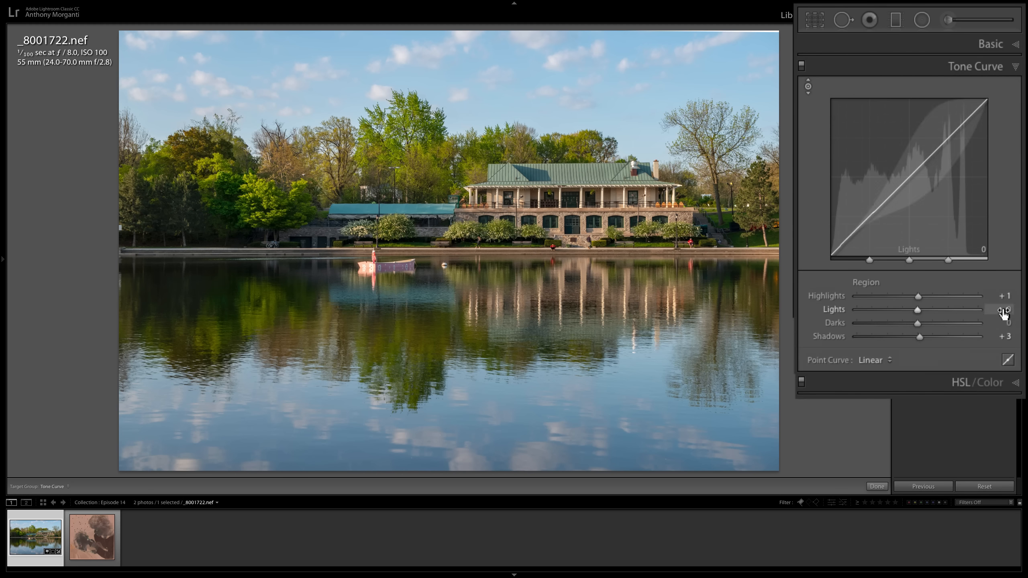
left_click(1008, 360)
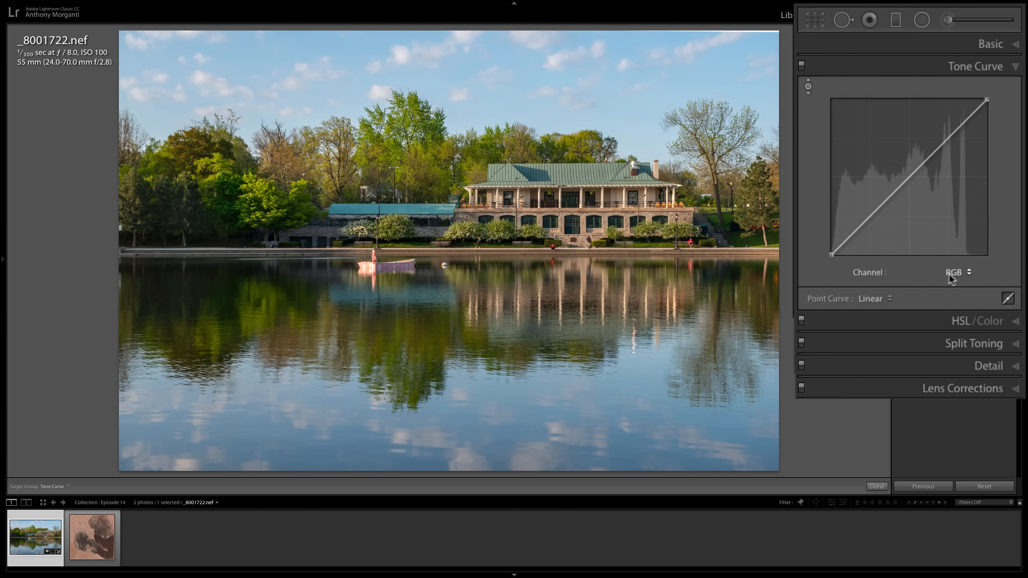
left_click(949, 274)
left_click(955, 279)
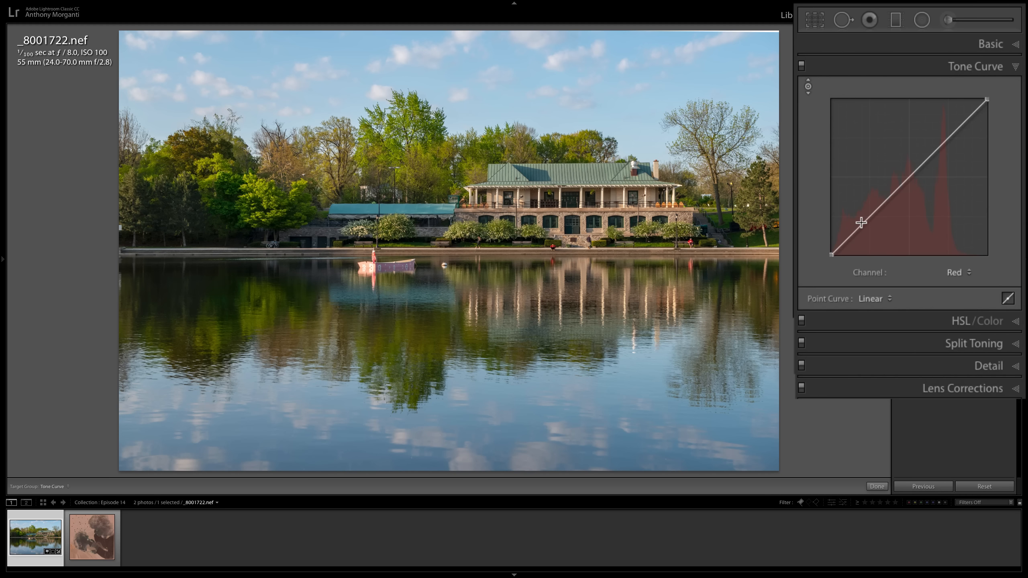
left_click_drag(861, 222, 856, 209)
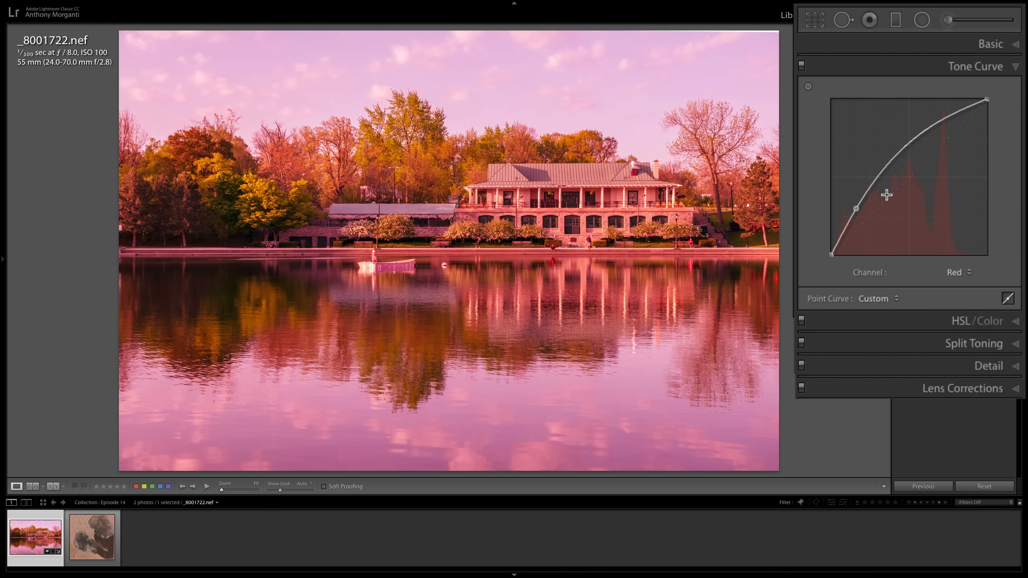
right_click(856, 209)
left_click(867, 234)
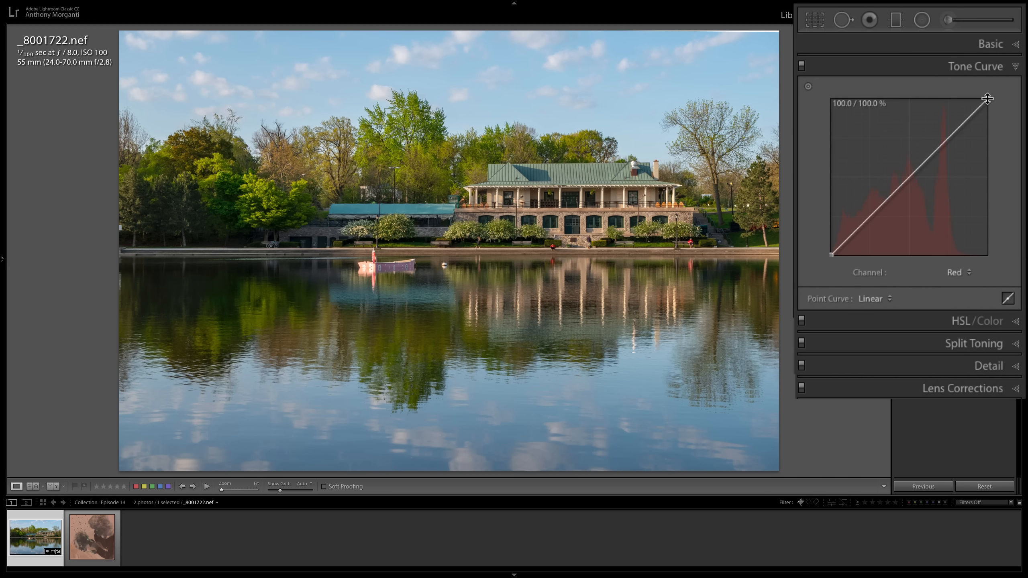
Step: Try to move the red curve's upper endpoint, and switch the point curve to the Blue channel
mouse_move(987, 100)
left_mouse_down()
mouse_move(996, 146)
mouse_move(1000, 103)
mouse_move(1002, 154)
mouse_move(998, 85)
left_mouse_up()
mouse_move(987, 98)
left_mouse_down()
mouse_move(953, 101)
mouse_move(995, 99)
mouse_move(1000, 147)
mouse_move(994, 83)
mouse_move(989, 97)
left_mouse_up()
left_click(967, 272)
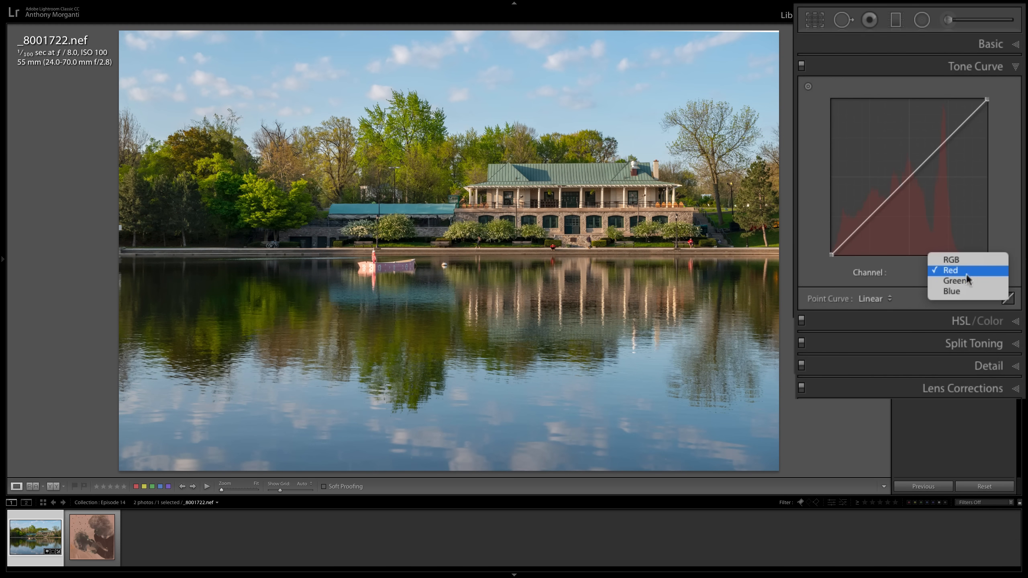
left_click(959, 295)
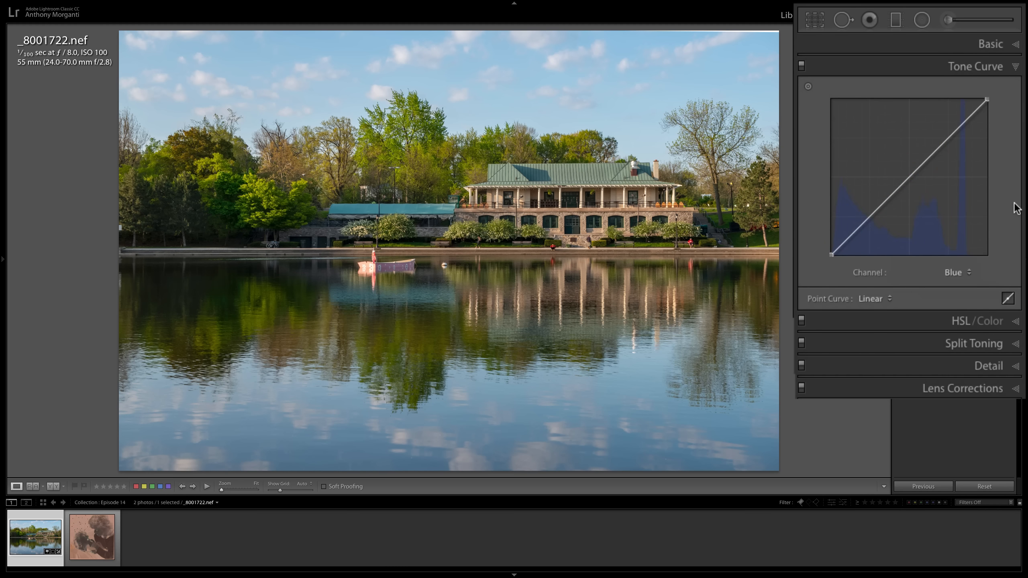
Step: Convert the lakeside photo to the Black & White treatment and reopen the Tone Curve settings
left_click(1015, 45)
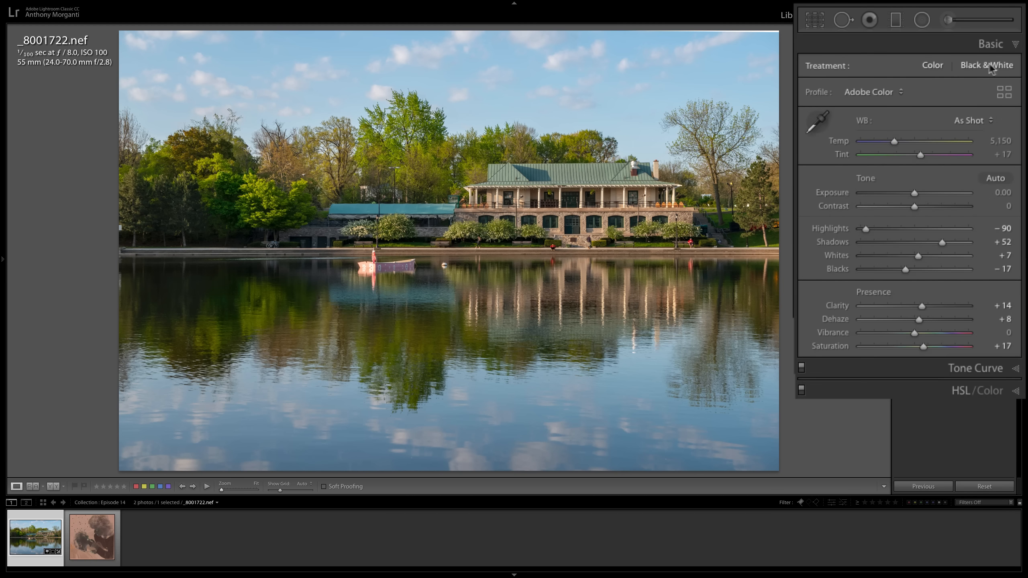
left_click(976, 67)
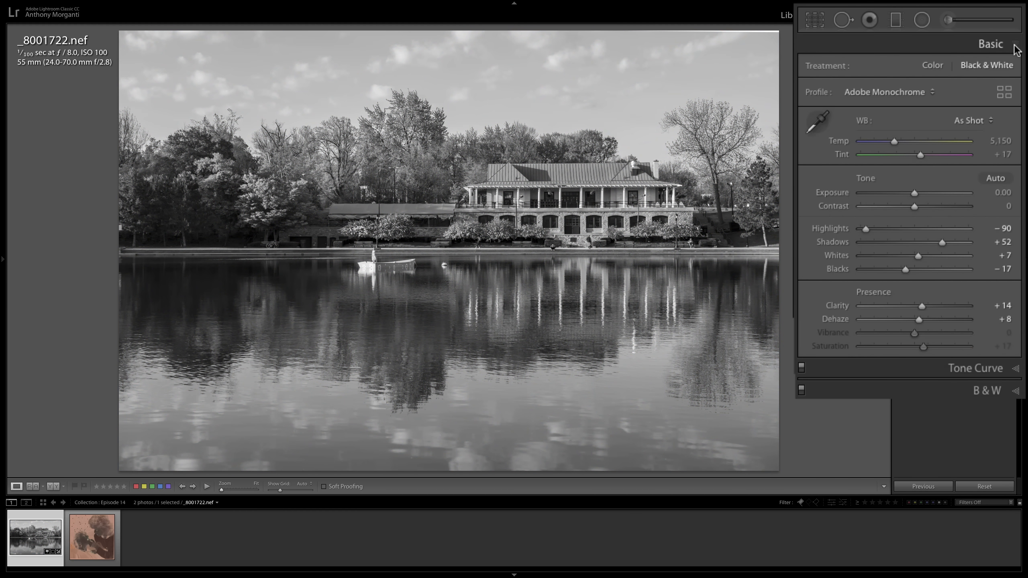
left_click(1015, 43)
left_click(1016, 67)
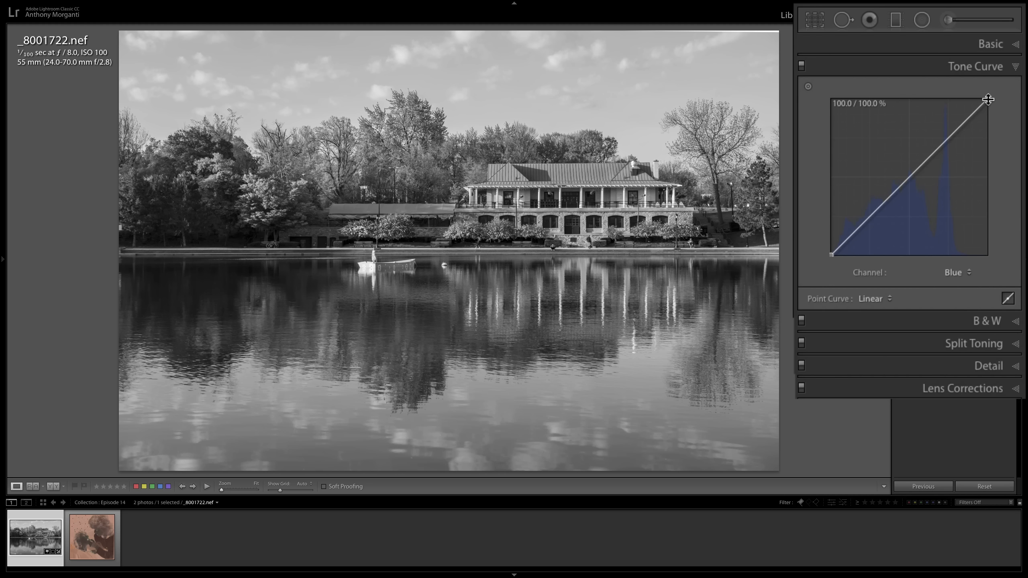
Step: Try tinting with the blue curve by lowering and restoring its upper endpoint, anchoring midtones and lights, and pulling down a highlights point
left_click_drag(988, 98, 985, 164)
left_click_drag(988, 138, 988, 99)
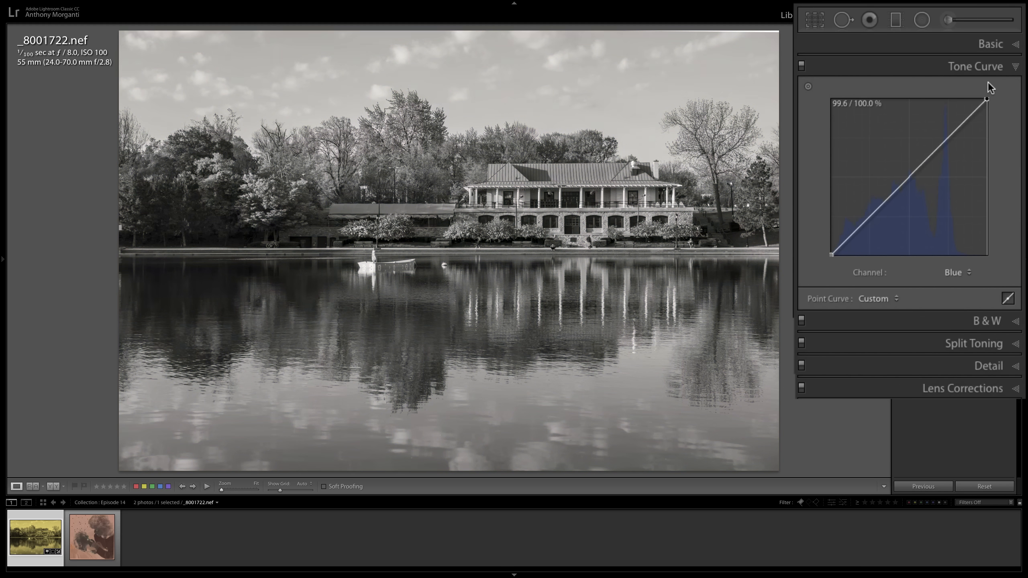
left_click(909, 176)
left_click(946, 137)
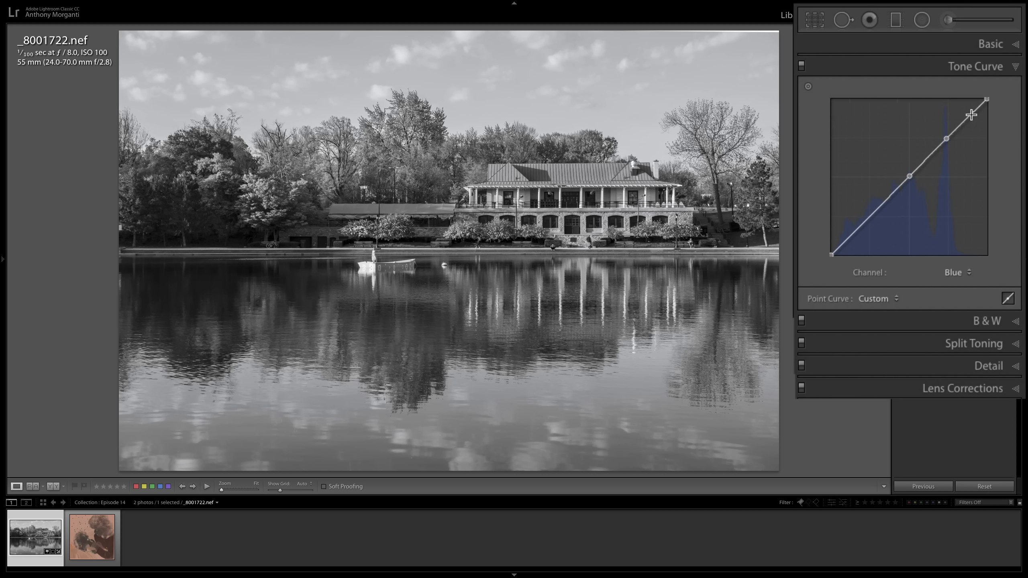
left_click_drag(971, 115, 974, 141)
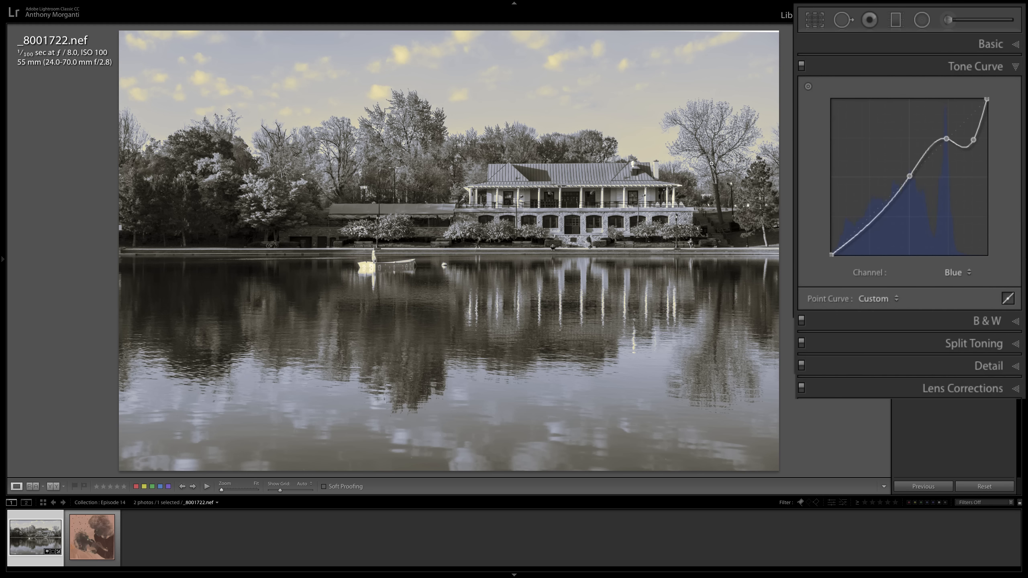
Step: Reset the Blue channel's point curve to Linear and switch back to the RGB channel
left_click(874, 299)
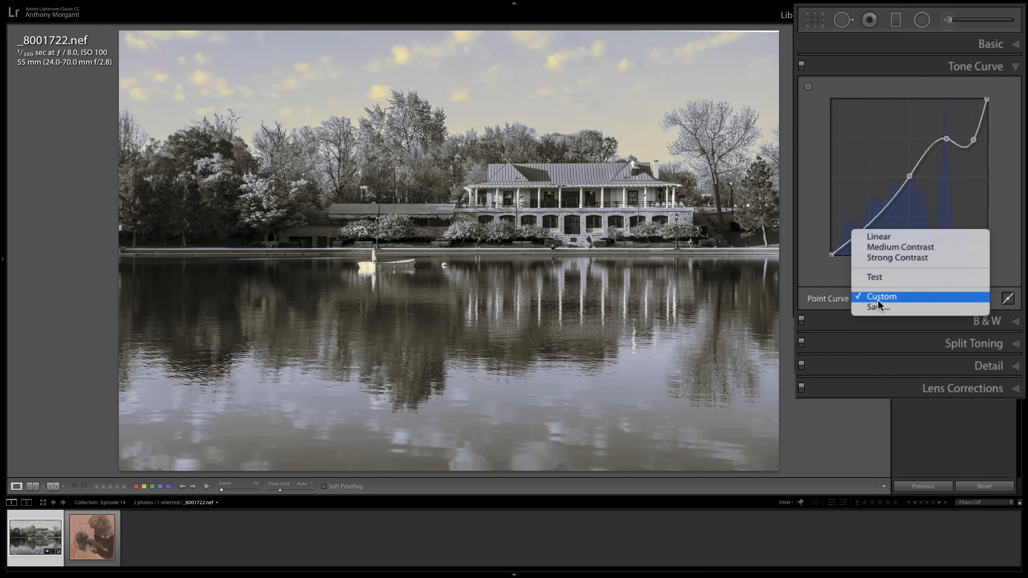
left_click(879, 237)
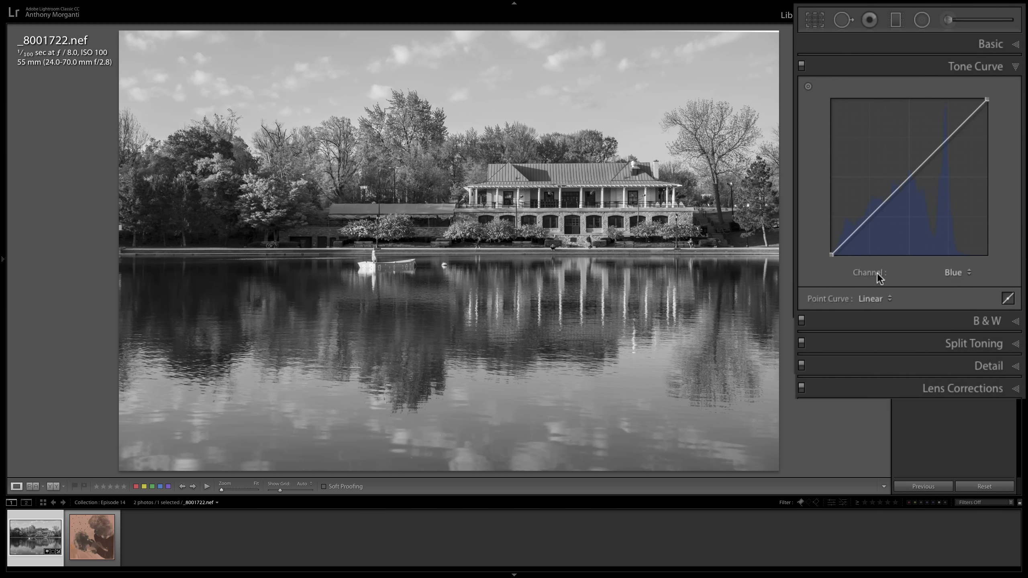
left_click(945, 271)
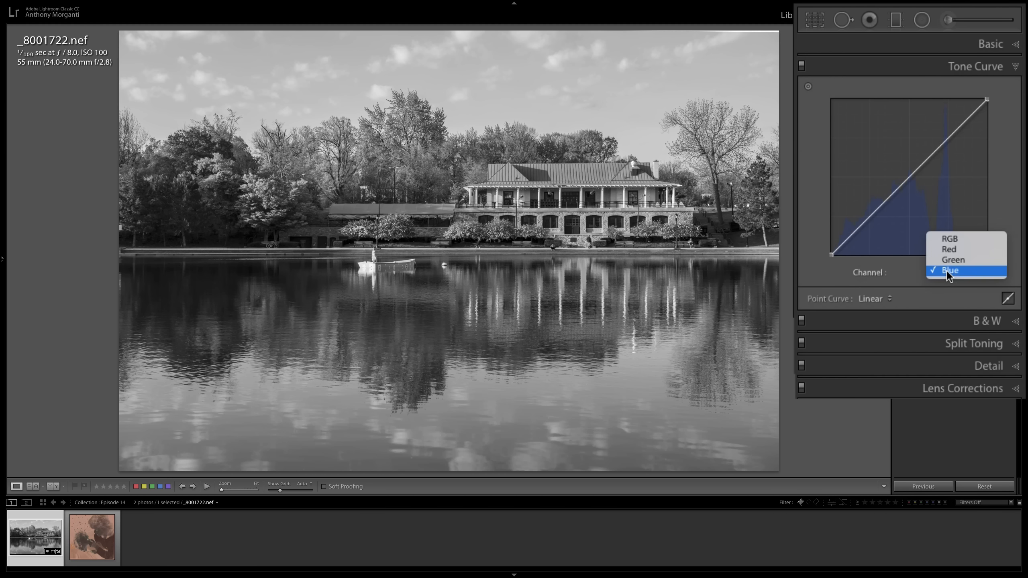
left_click(960, 238)
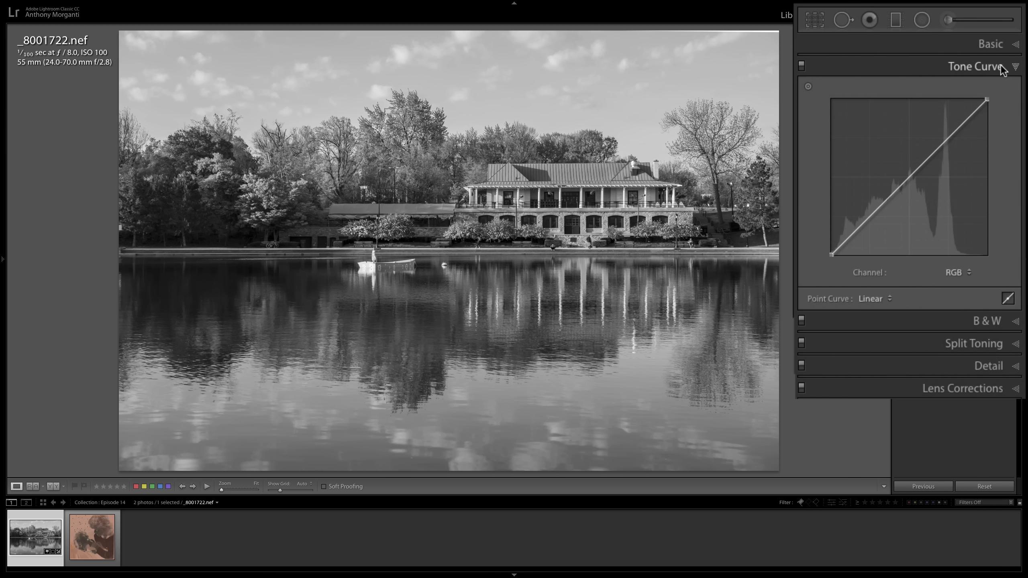
Step: Check the Basic settings, open 3f_medium_format_color_negative.jpg for editing, and show its Tone Curve settings
left_click(992, 44)
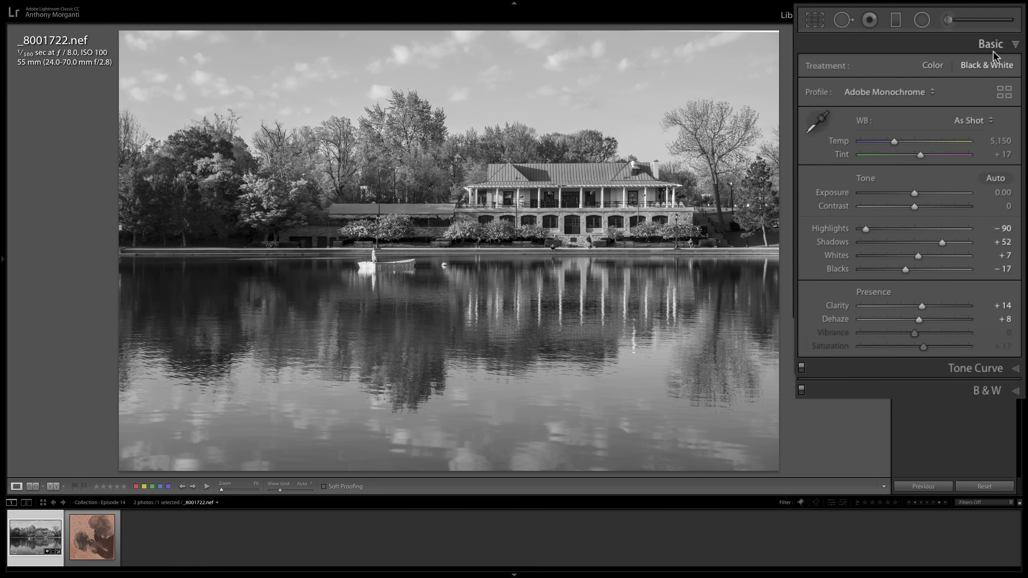
left_click(993, 51)
left_click(82, 540)
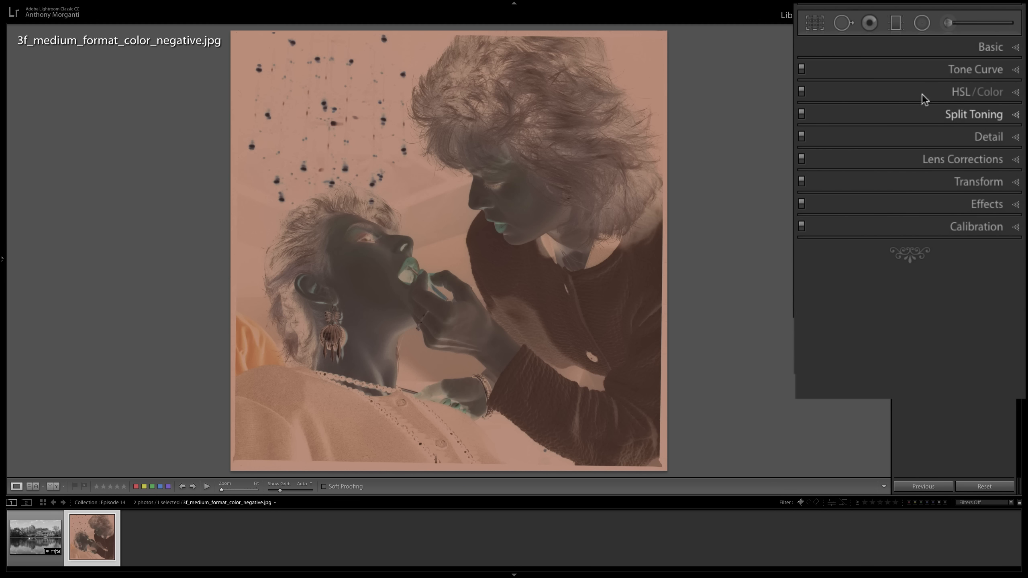
left_click(982, 70)
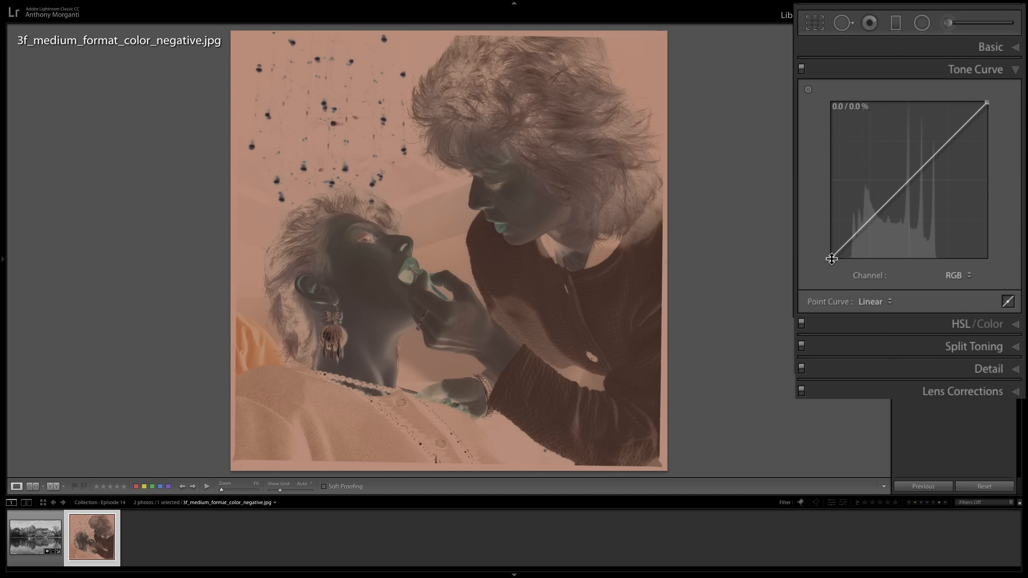
Step: Invert the color negative by raising the RGB curve's black endpoint to 100% output and lowering its white endpoint to 0%
left_click_drag(832, 257, 828, 100)
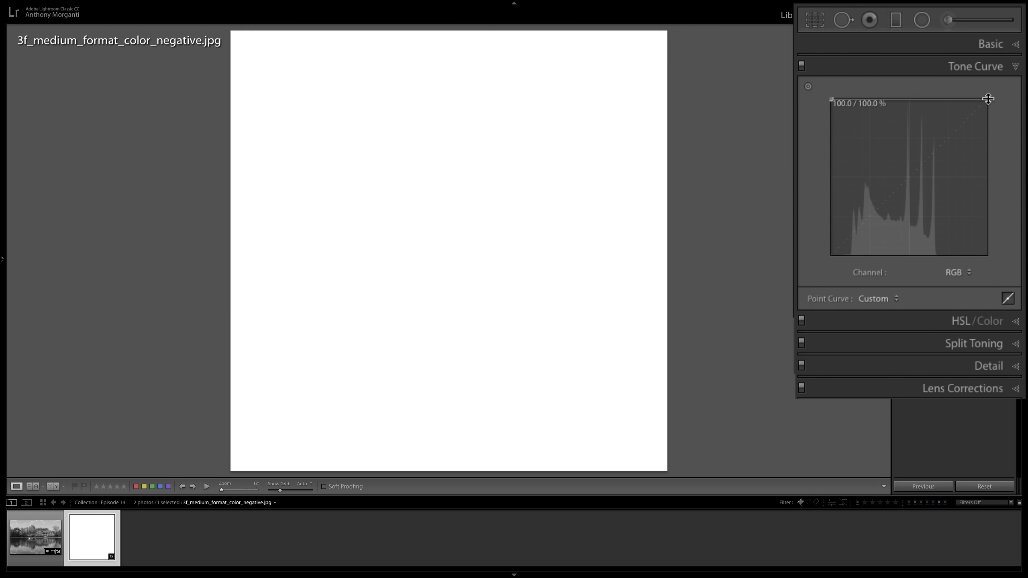
left_click_drag(988, 99, 991, 261)
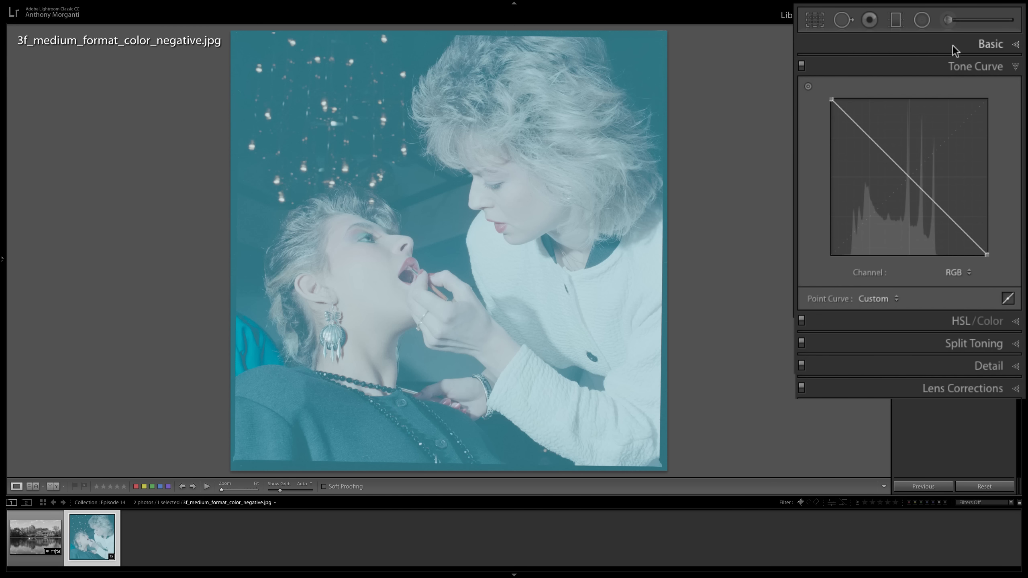
Step: Set the inverted scan's Exposure to +1.45, Contrast +14, Highlights +94, Shadows +55, Whites +23 and Blacks +19
left_click(991, 44)
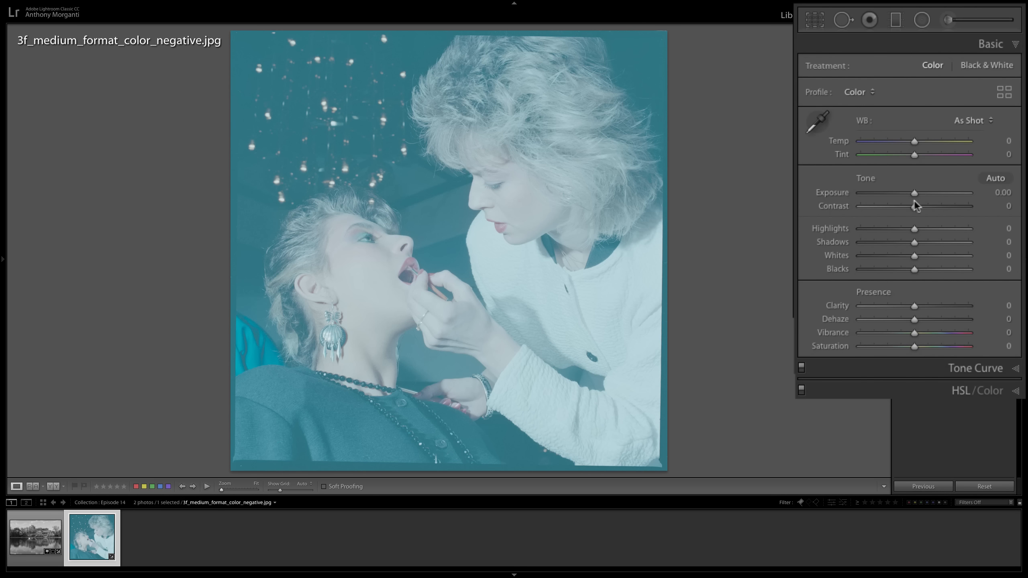
mouse_move(915, 206)
left_mouse_down()
mouse_move(941, 206)
mouse_move(909, 193)
mouse_move(927, 194)
mouse_move(922, 210)
mouse_move(888, 210)
mouse_move(957, 196)
mouse_move(929, 195)
left_mouse_up()
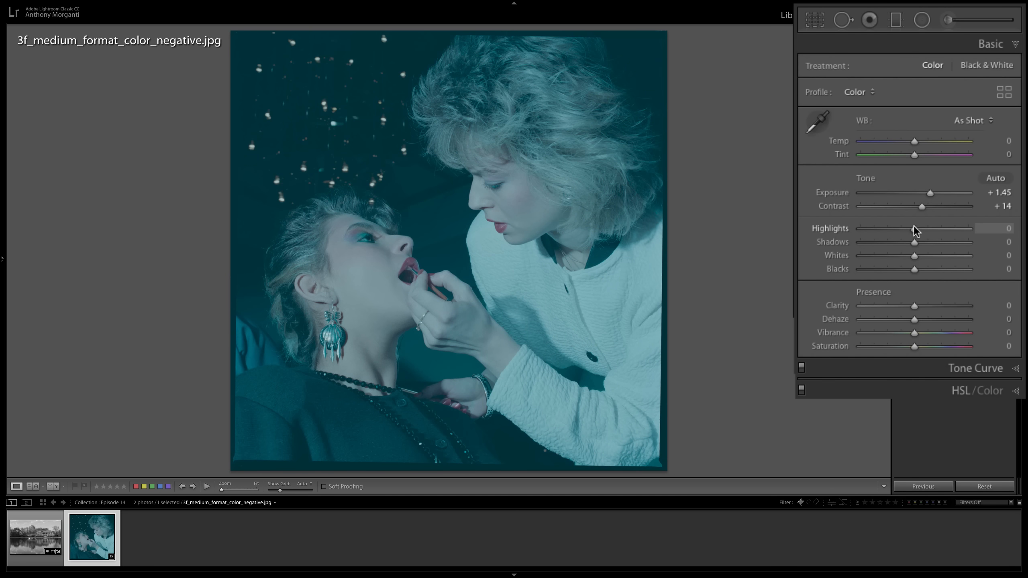
left_click_drag(914, 229, 965, 230)
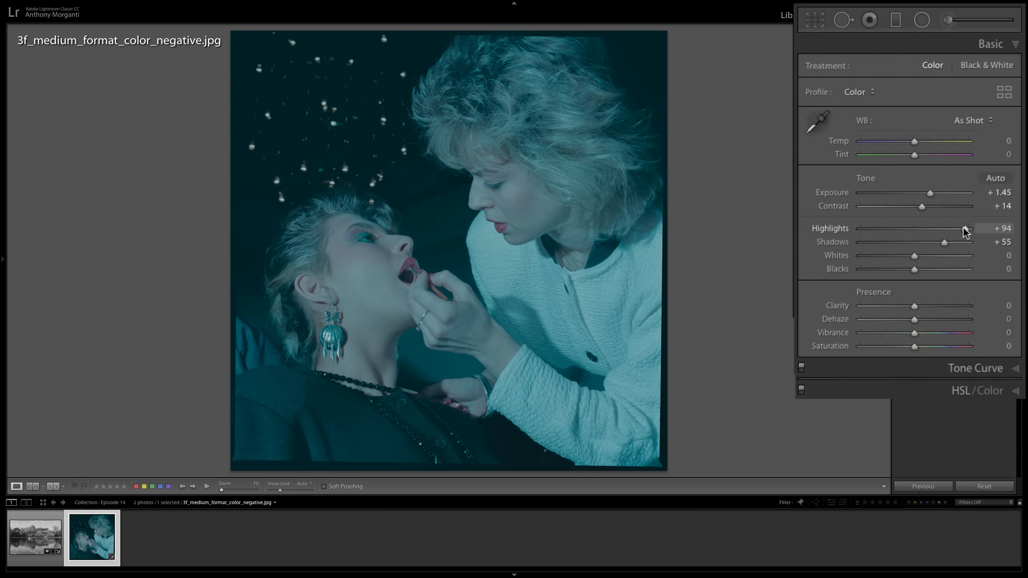
mouse_move(914, 256)
left_mouse_down()
mouse_move(943, 256)
mouse_move(927, 256)
mouse_move(934, 274)
mouse_move(925, 270)
left_mouse_up()
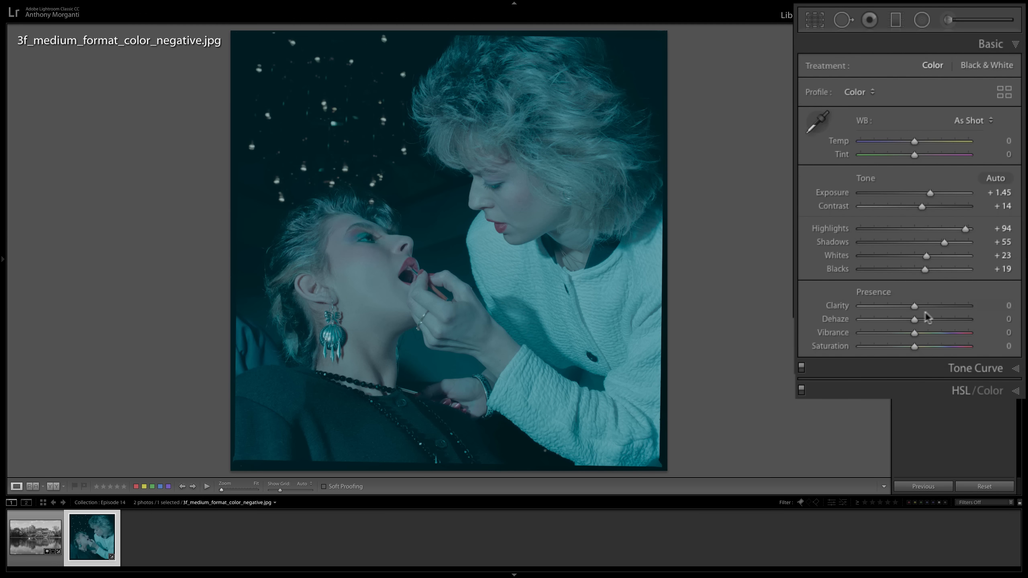
Step: Set the scan's Clarity to +29, Dehaze to +16 and Vibrance to +23, and return to the Tone Curve settings
left_click_drag(914, 306, 914, 350)
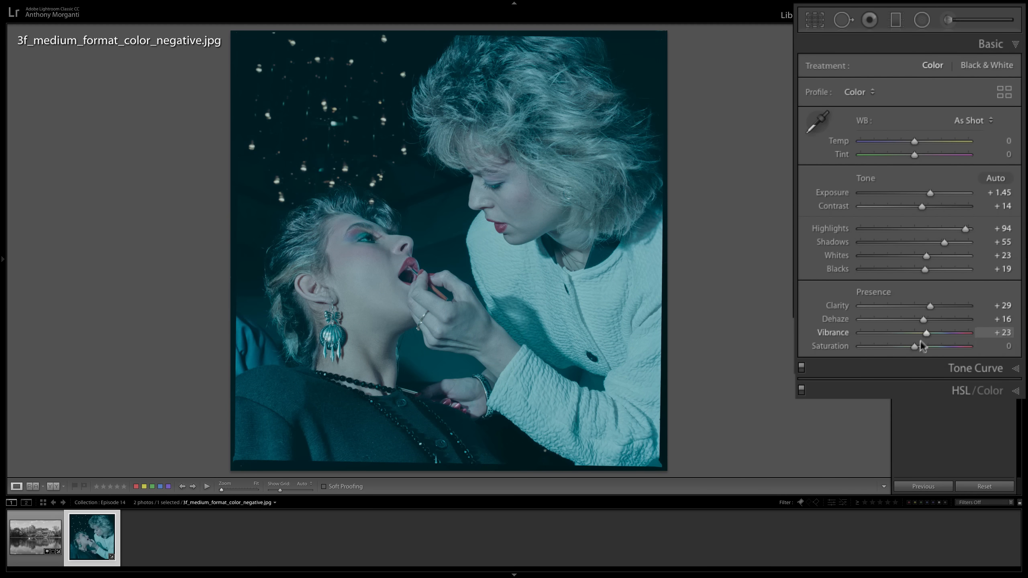
left_click(918, 345)
left_click(972, 370)
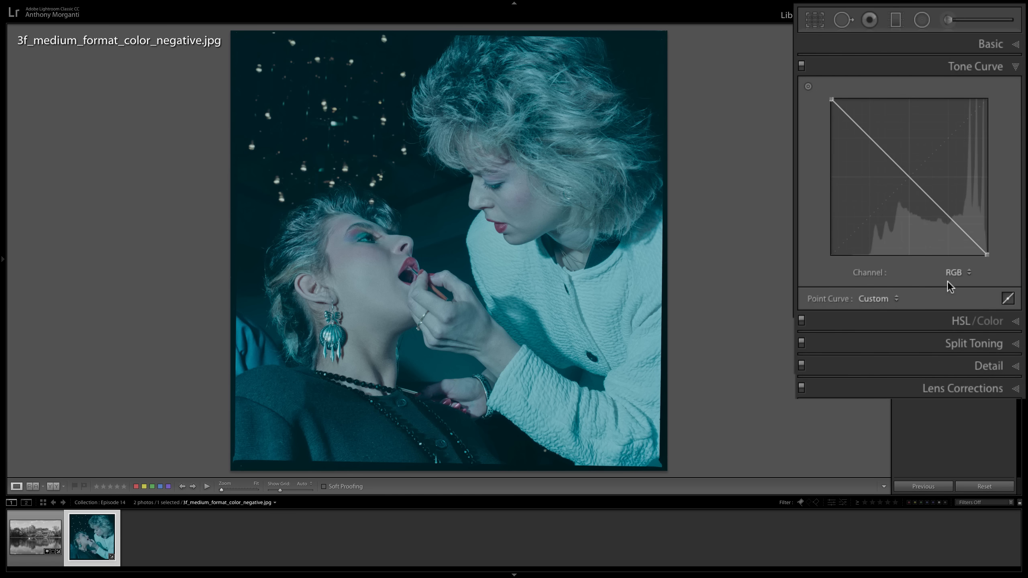
Step: Open the lakeside photo _8001722.nef, restore its Color treatment, and show its Tone Curve settings
left_click(35, 538)
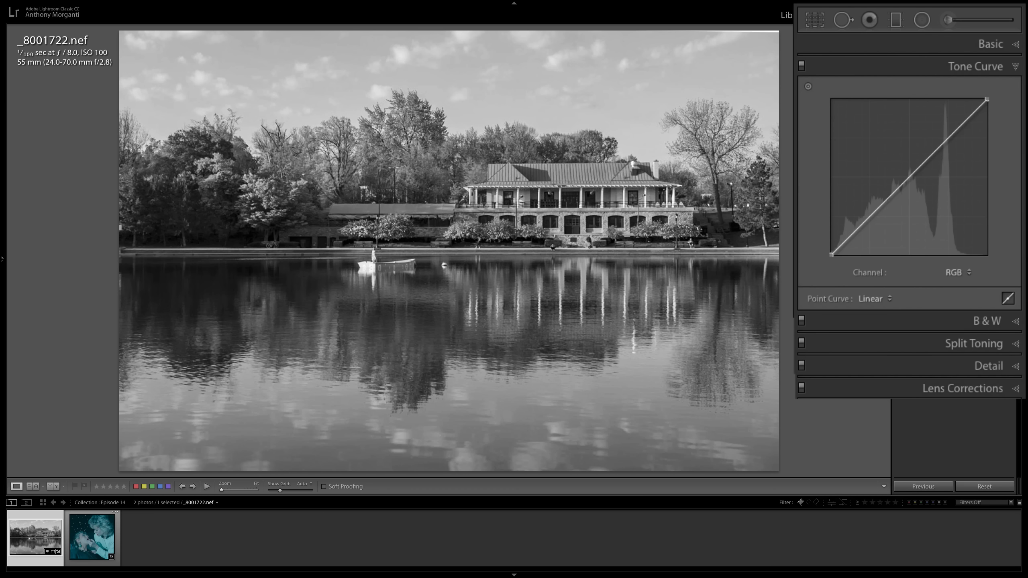
left_click(1016, 44)
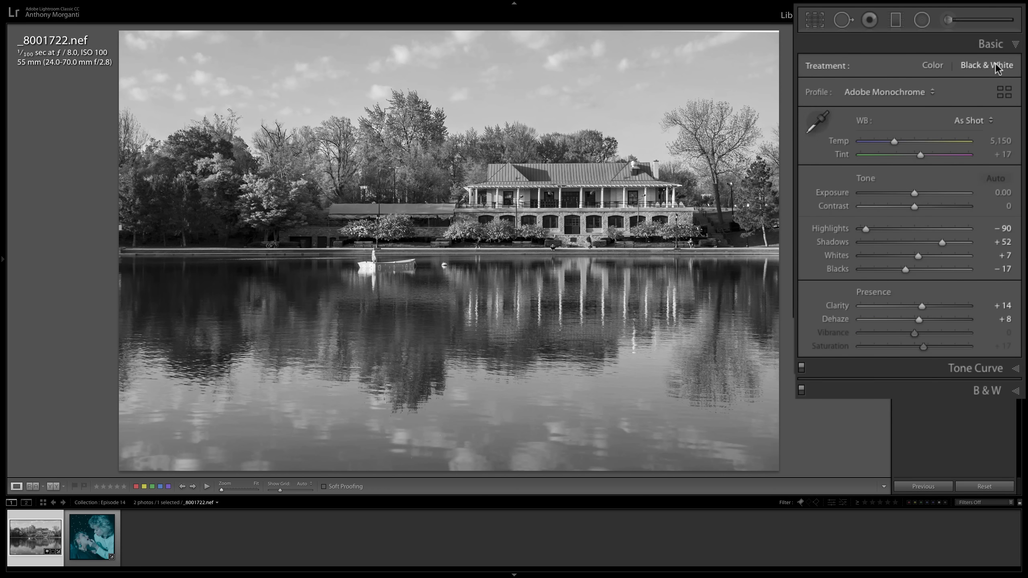
left_click(933, 67)
left_click(1016, 43)
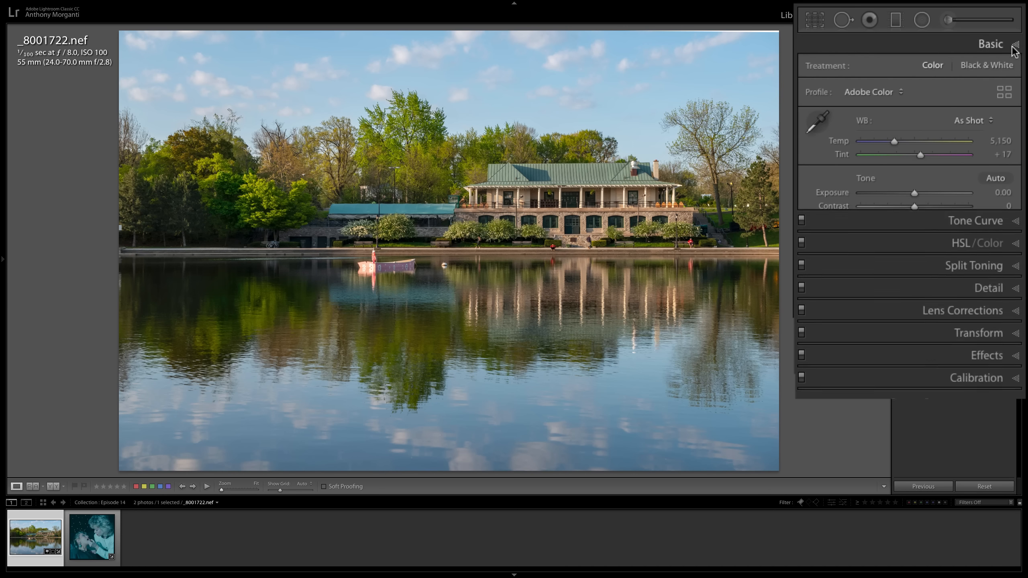
left_click(1016, 67)
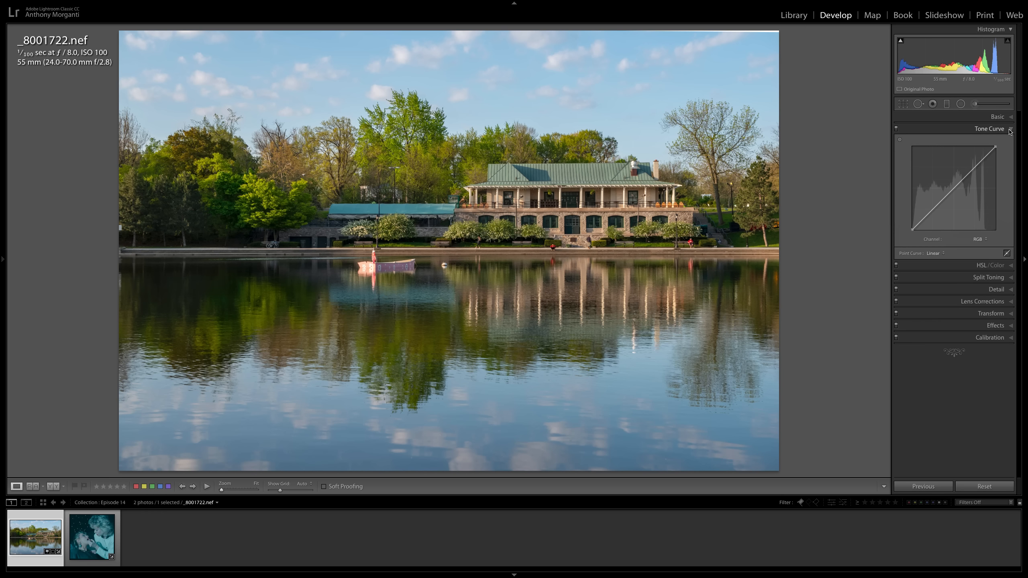
Step: Try a Basic Contrast of +91 on the lakeside photo, reset it to 0, and return to the Tone Curve settings
left_click(996, 116)
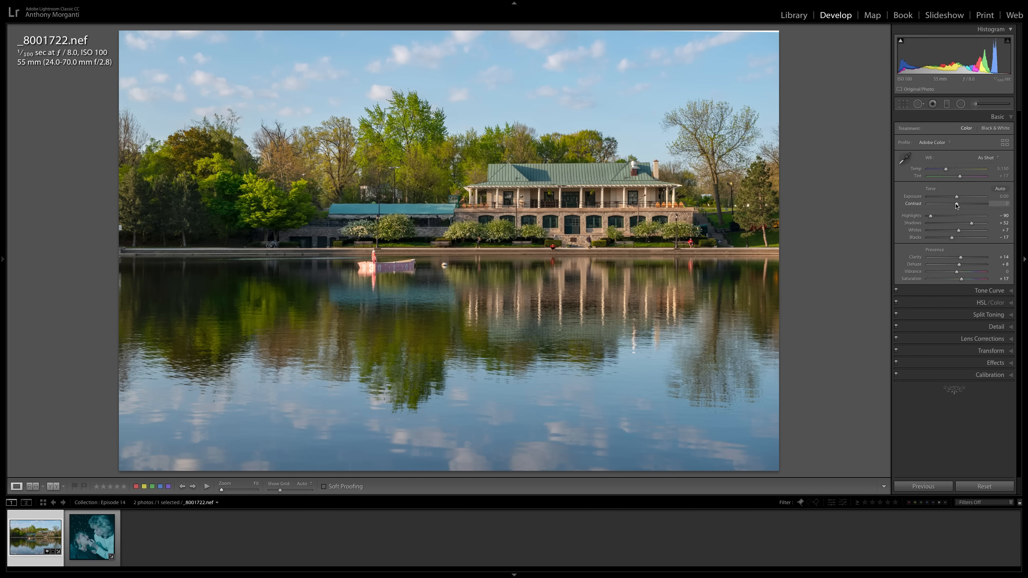
left_click_drag(956, 205, 983, 206)
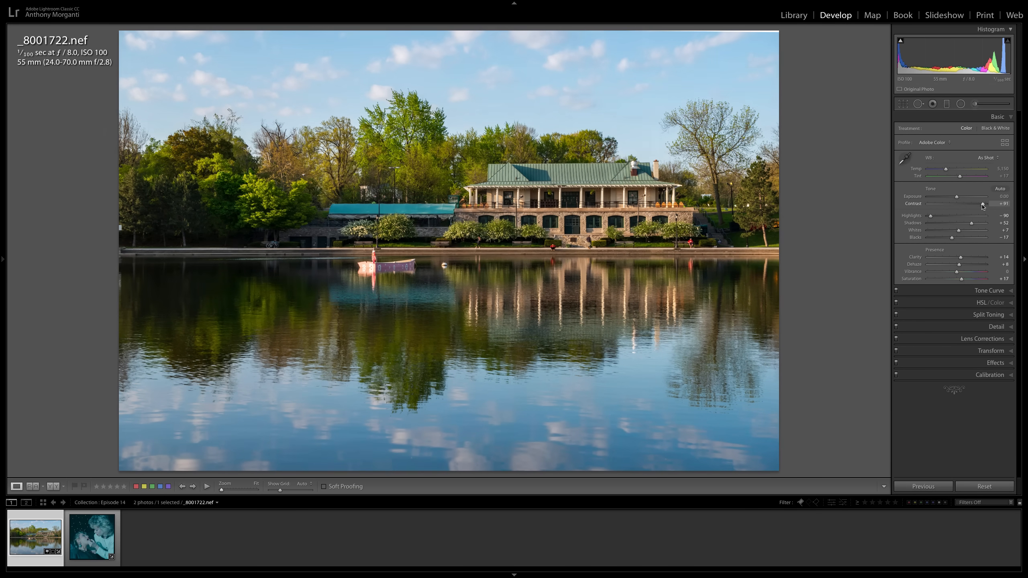
double_click(983, 206)
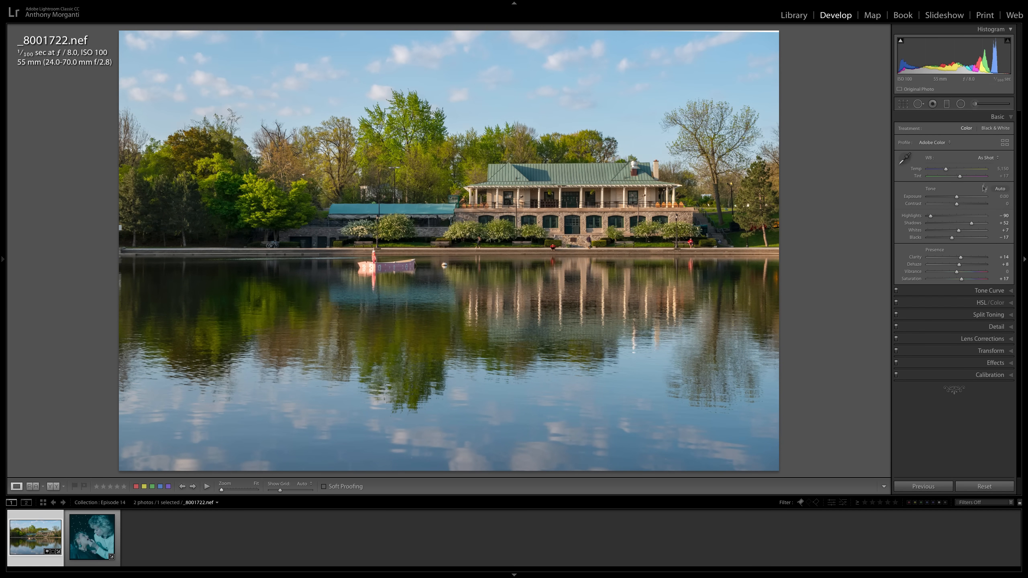
left_click(999, 117)
left_click(1001, 130)
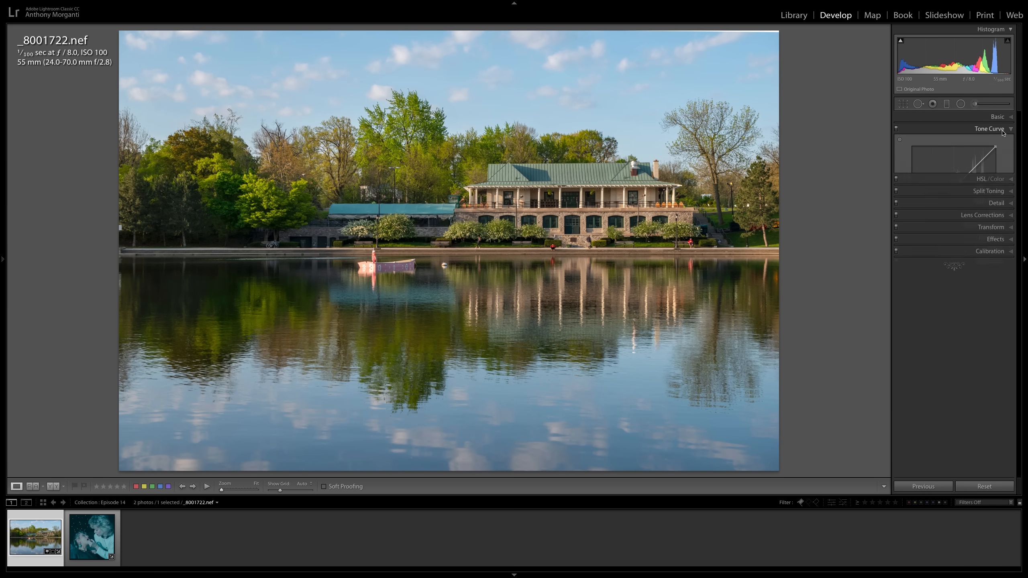
Step: Keep the RGB channel, try the Strong Contrast point curve, apply Medium Contrast instead, and collapse the Tone Curve settings
left_click(976, 239)
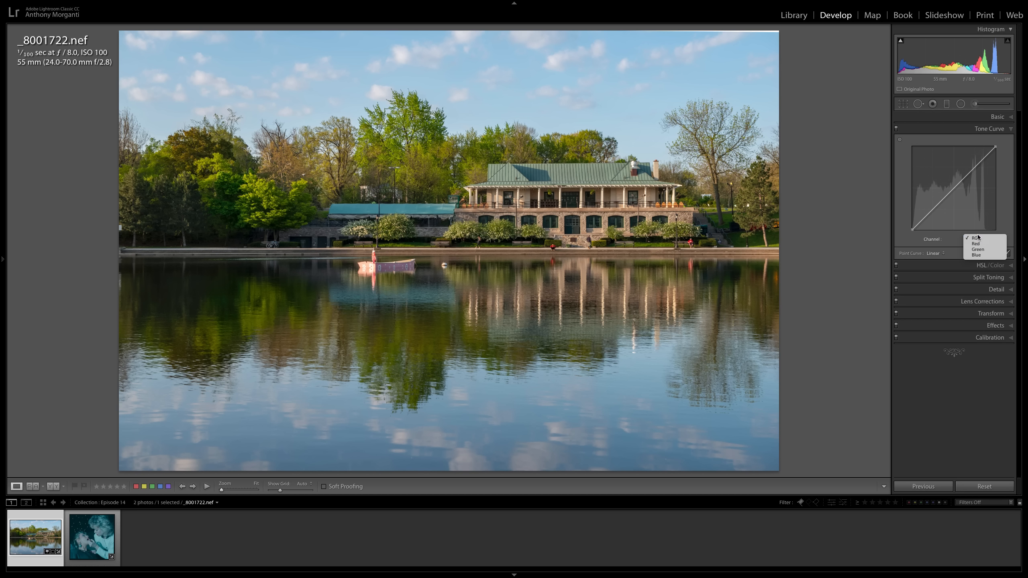
left_click(976, 237)
left_click(935, 253)
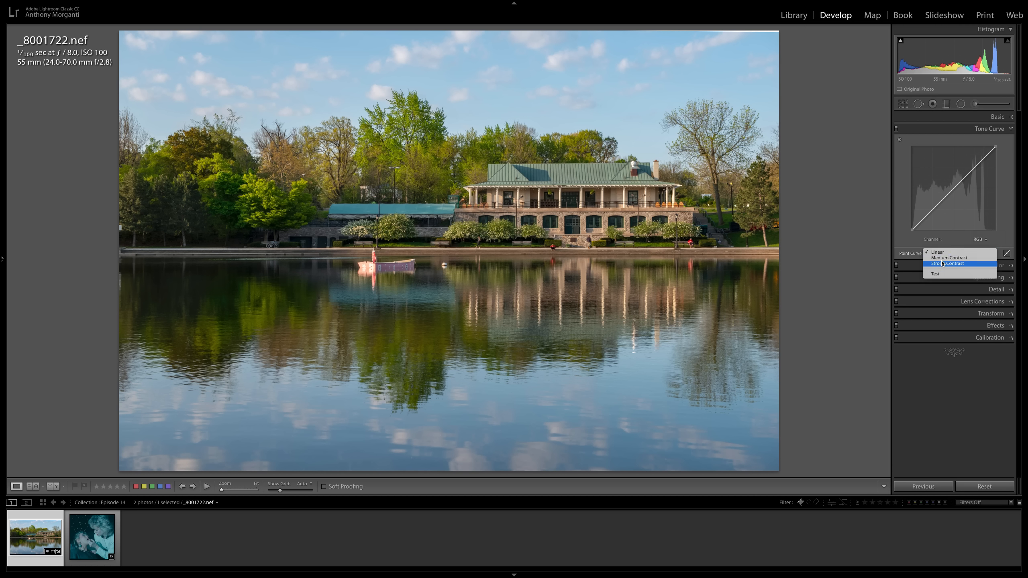
left_click(942, 263)
left_click(946, 253)
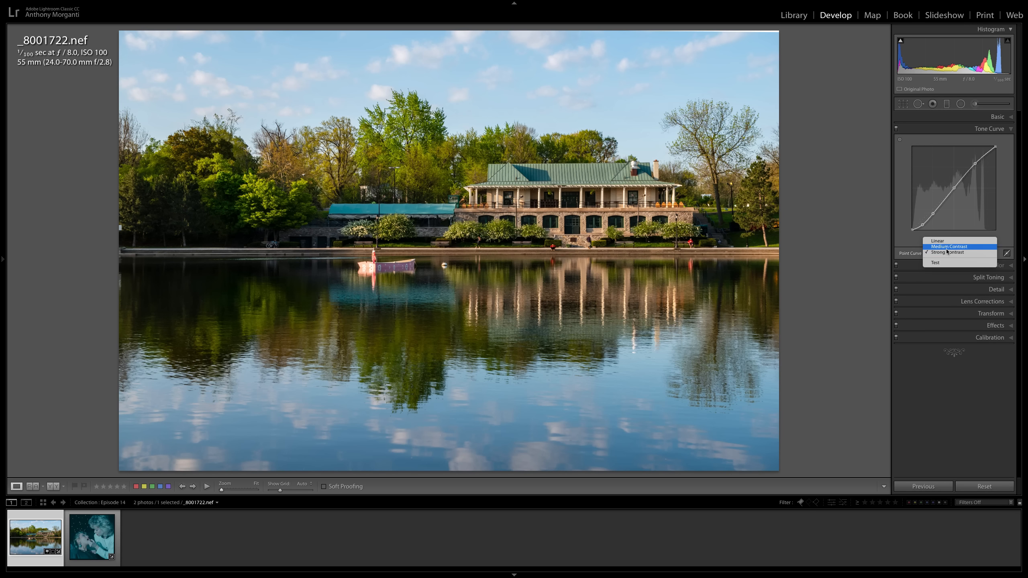
left_click(947, 247)
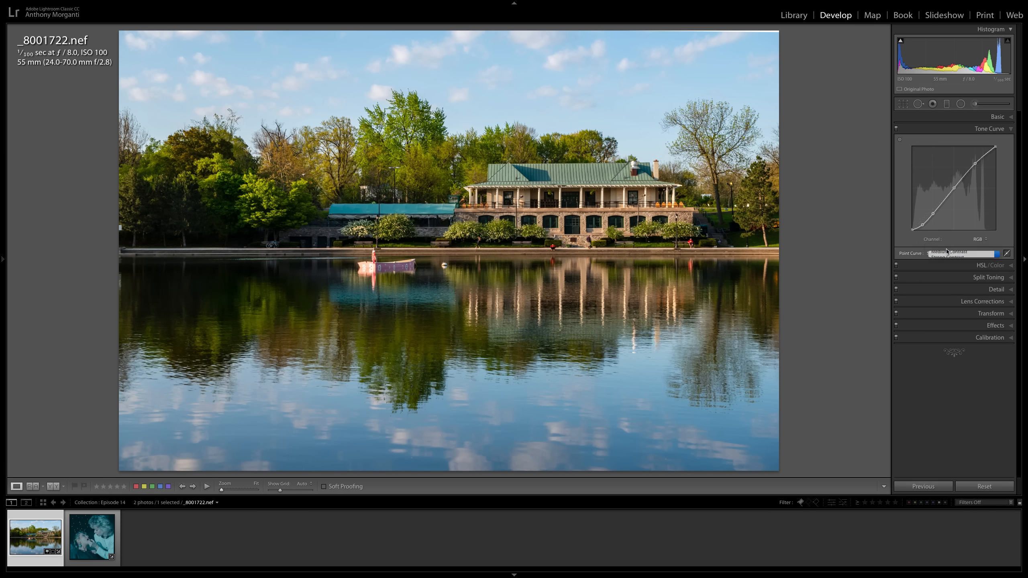
left_click(999, 128)
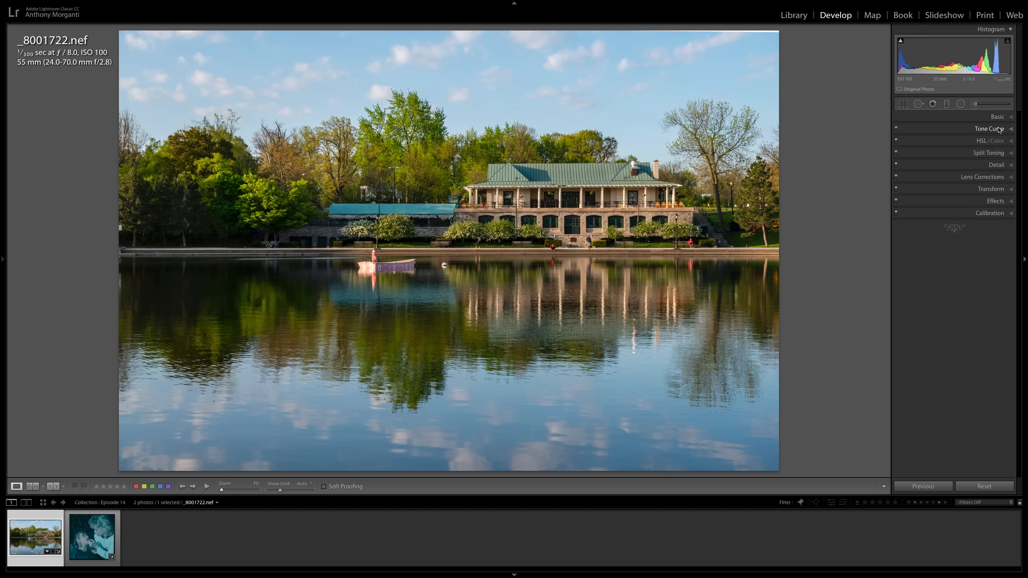